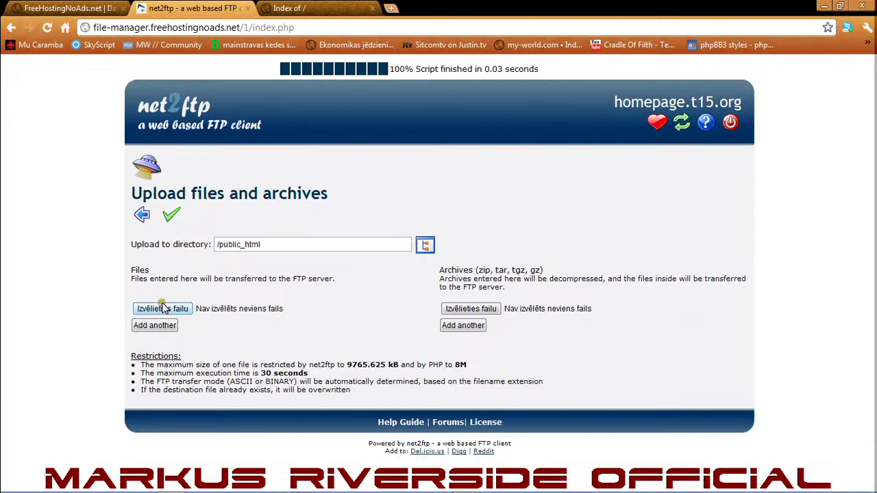
# - Upload the file phpBB-3.0.9. forum.zip from the desktop to /public_html and return to the directory listing
pyautogui.scroll(-3, 222, 171)
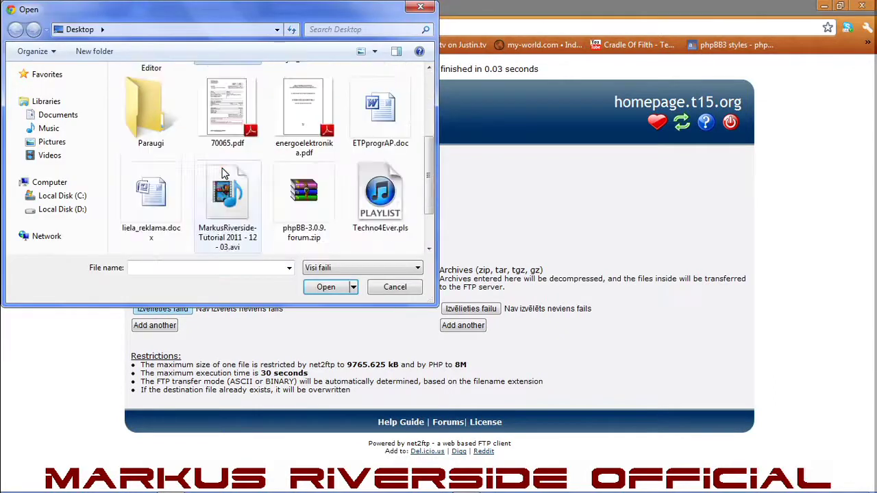
pyautogui.scroll(-2, 222, 172)
pyautogui.click(298, 118)
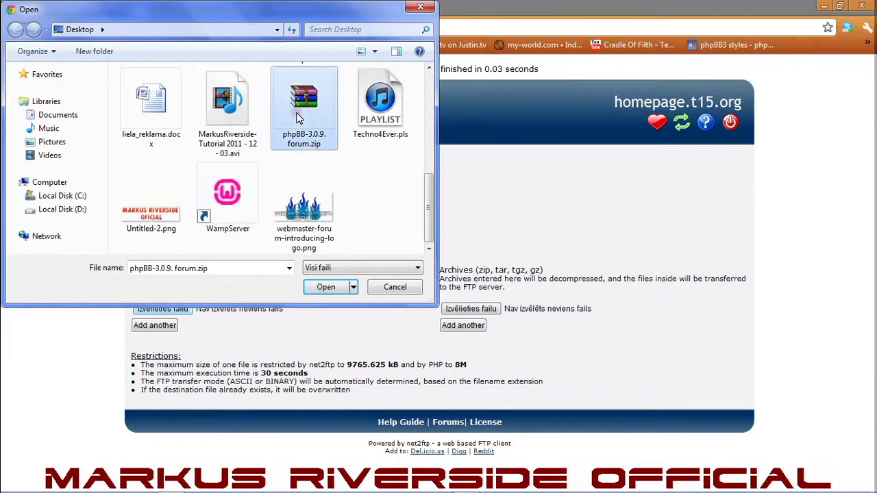
pyautogui.doubleClick(298, 118)
pyautogui.click(171, 216)
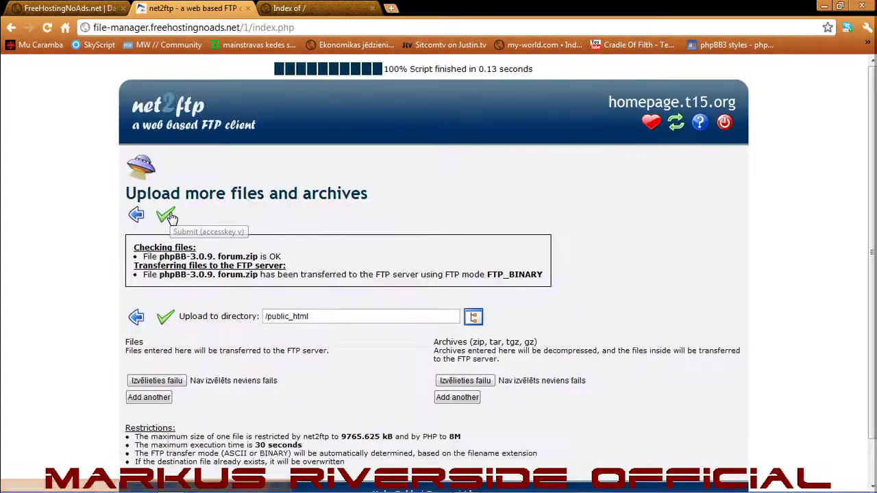
pyautogui.click(136, 317)
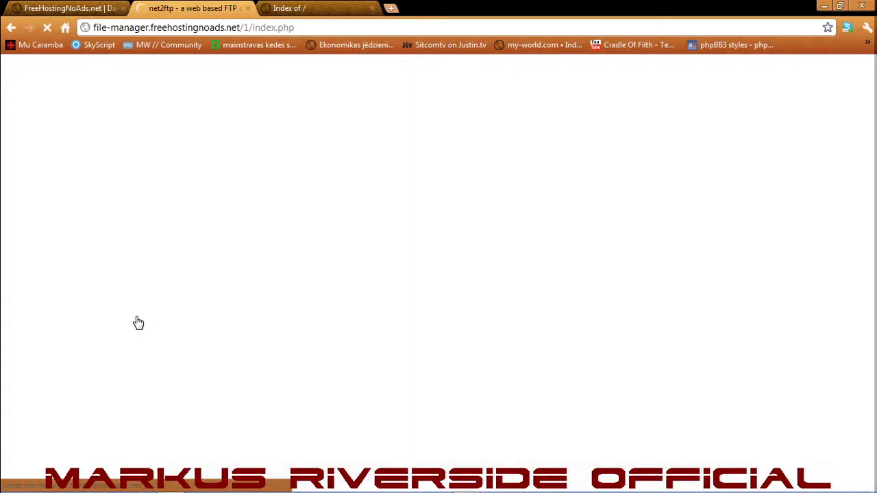
# - Unzip the uploaded phpBB-3.0.9. forum.zip into /public_html and review the extracted files in the directory listing
pyautogui.click(143, 266)
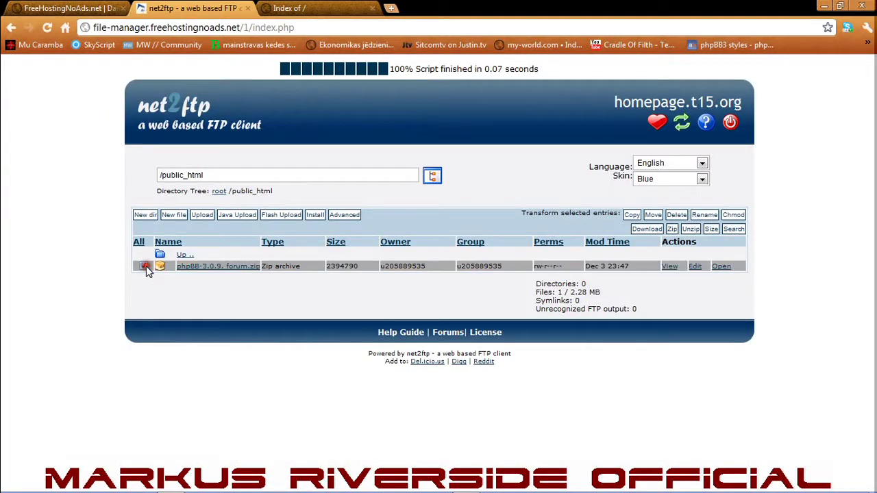
pyautogui.click(672, 229)
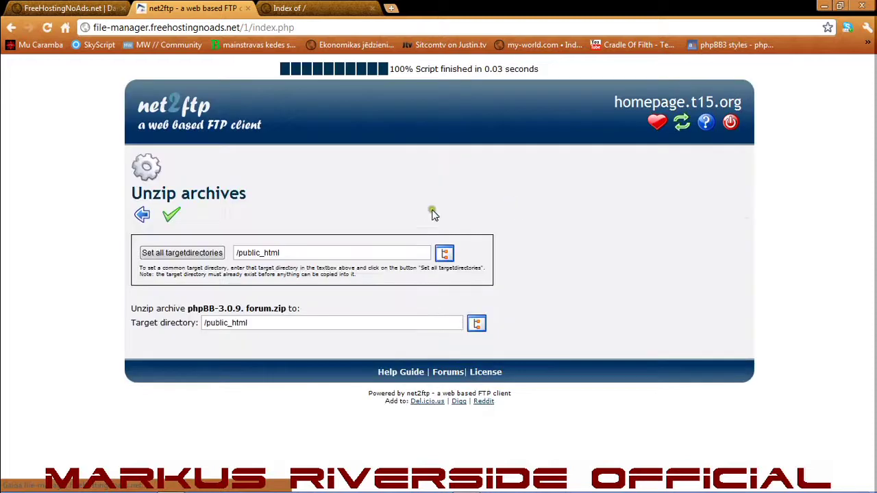
pyautogui.click(174, 215)
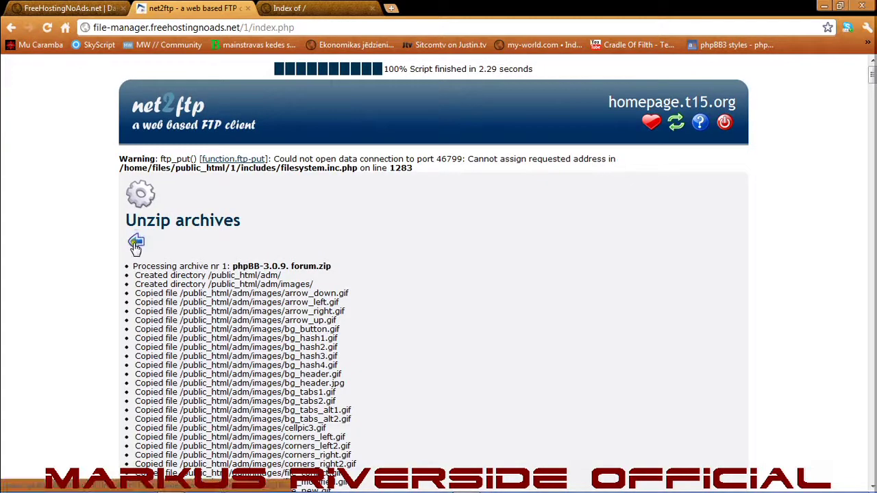
pyautogui.click(136, 242)
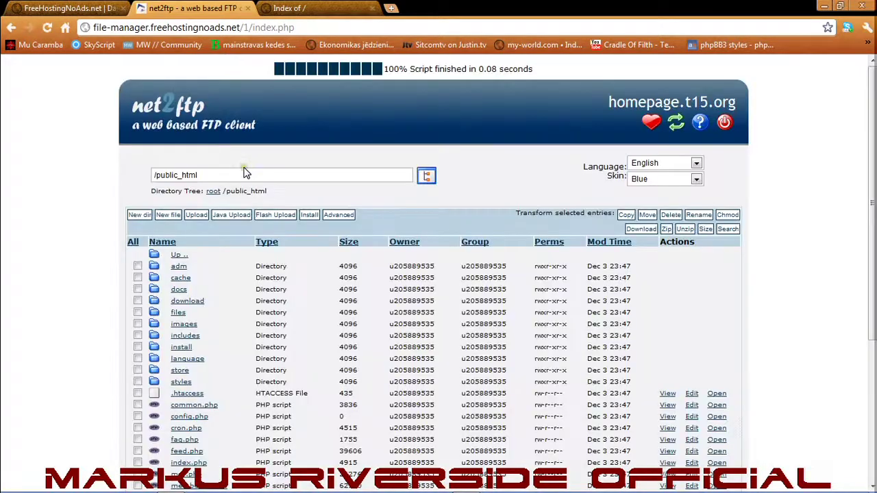
pyautogui.scroll(-2, 245, 171)
pyautogui.scroll(-2, 245, 171)
pyautogui.scroll(4, 245, 172)
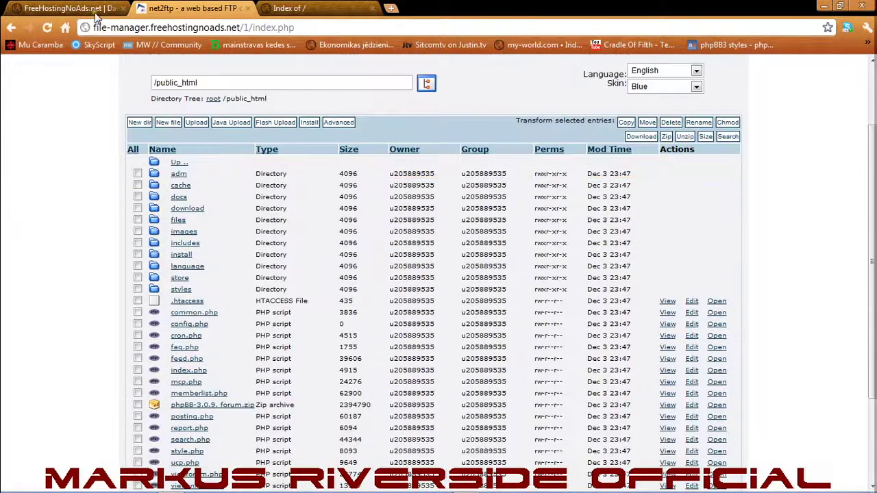
# - Open the phpBB installer at homepage.t15.org/install/index.php and proceed through the installation introduction to the requirements check
pyautogui.click(284, 8)
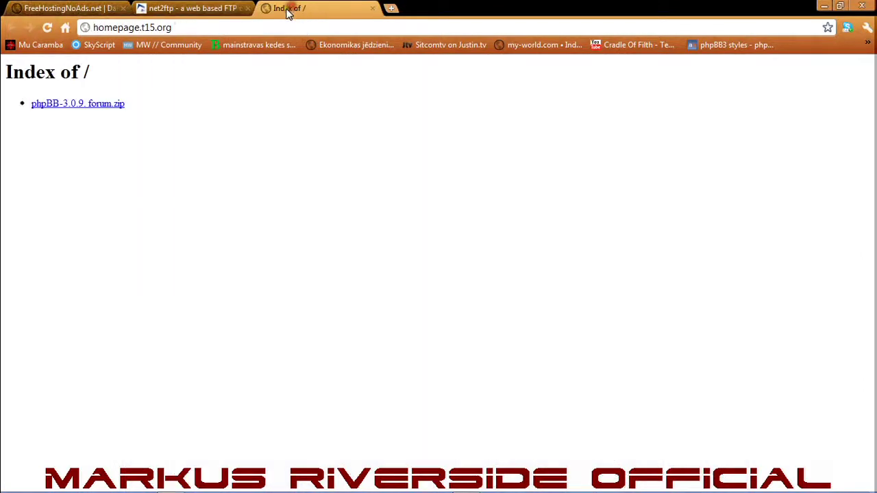
pyautogui.click(179, 29)
pyautogui.click(178, 28)
pyautogui.write('/in')
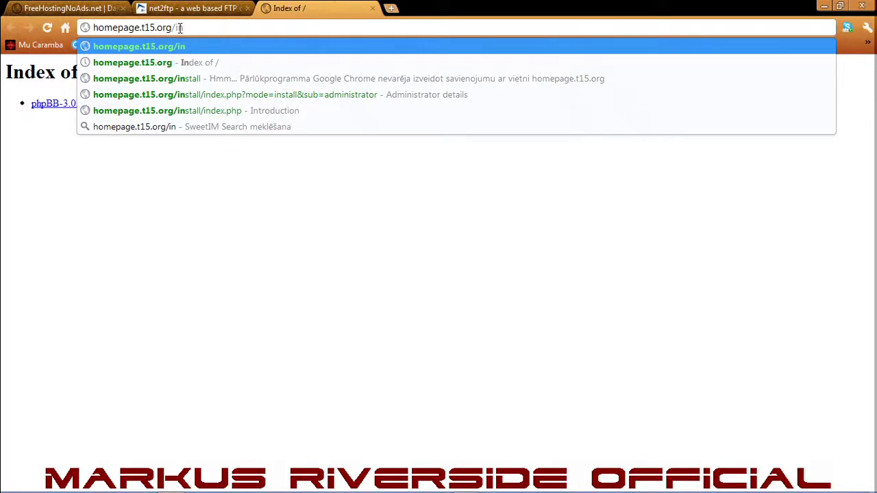
pyautogui.click(230, 110)
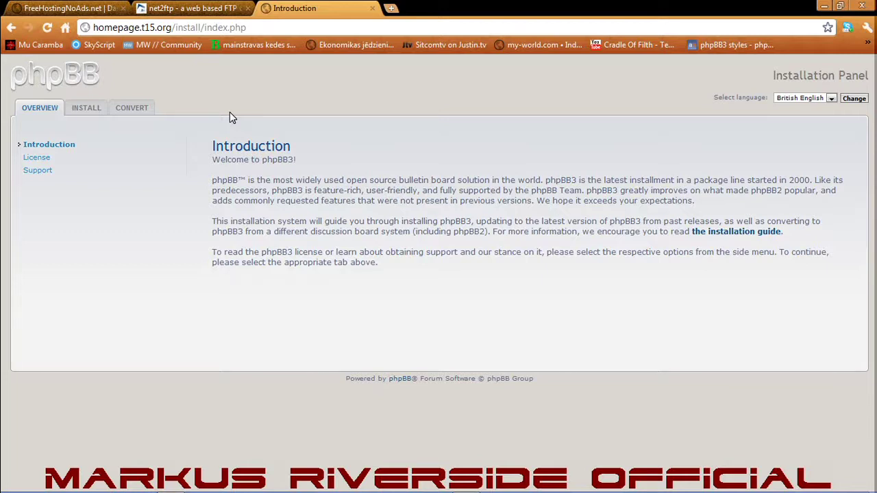
pyautogui.click(78, 113)
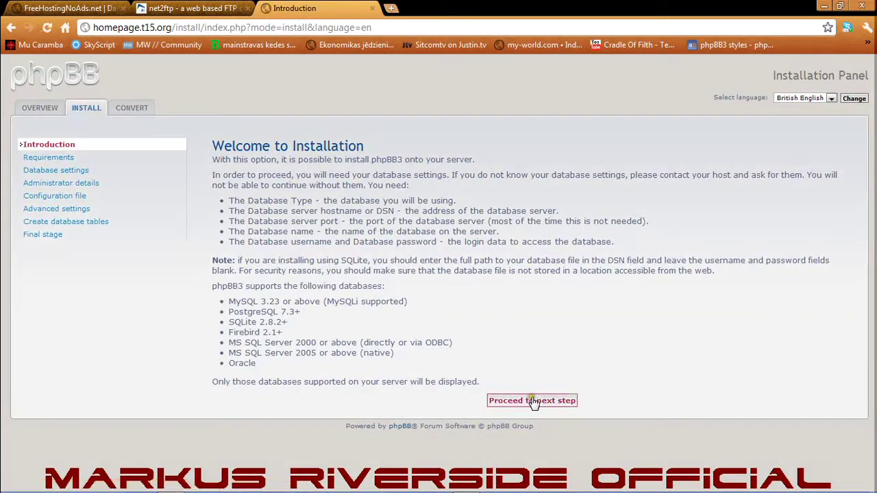
pyautogui.click(534, 400)
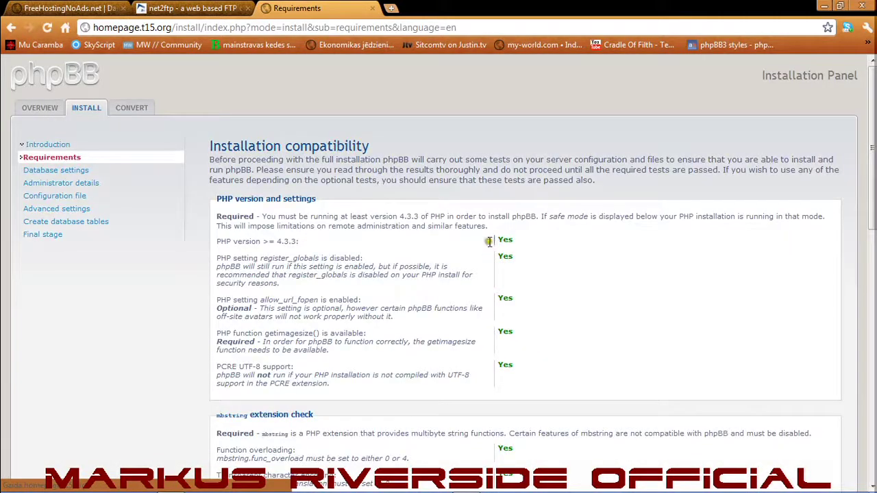
# - Examine the installation compatibility results, especially the supported databases, optional modules, and files and directories
pyautogui.scroll(-4, 514, 267)
pyautogui.scroll(-5, 518, 268)
pyautogui.scroll(3, 510, 261)
pyautogui.click(499, 220)
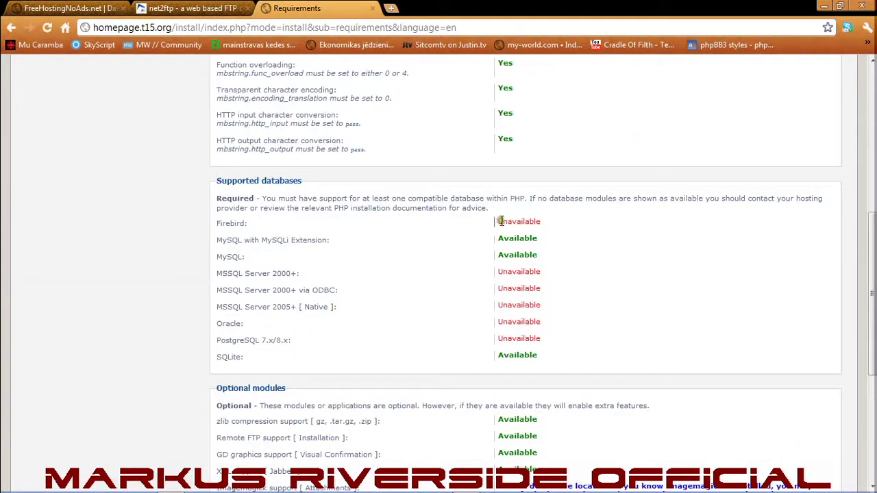
pyautogui.moveTo(500, 220); pyautogui.dragTo(548, 226)
pyautogui.click(540, 222)
pyautogui.scroll(-1, 343, 243)
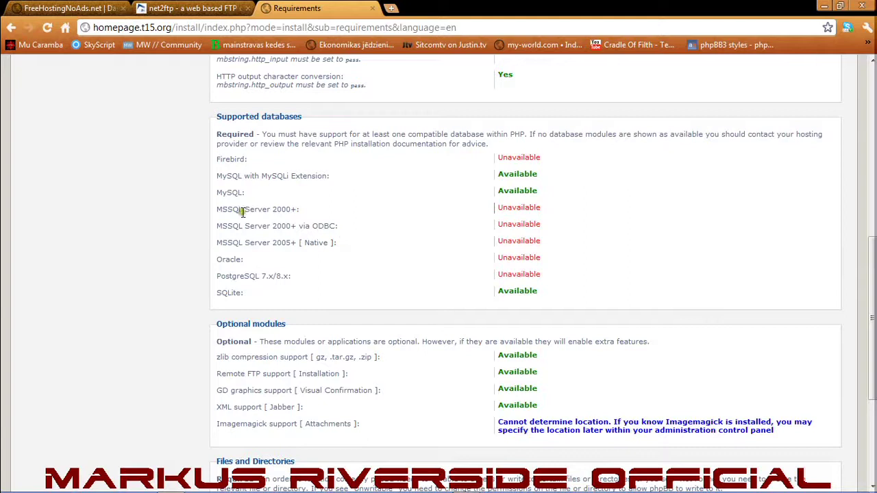
pyautogui.moveTo(286, 208); pyautogui.dragTo(388, 224)
pyautogui.click(381, 212)
pyautogui.moveTo(252, 177); pyautogui.dragTo(368, 186)
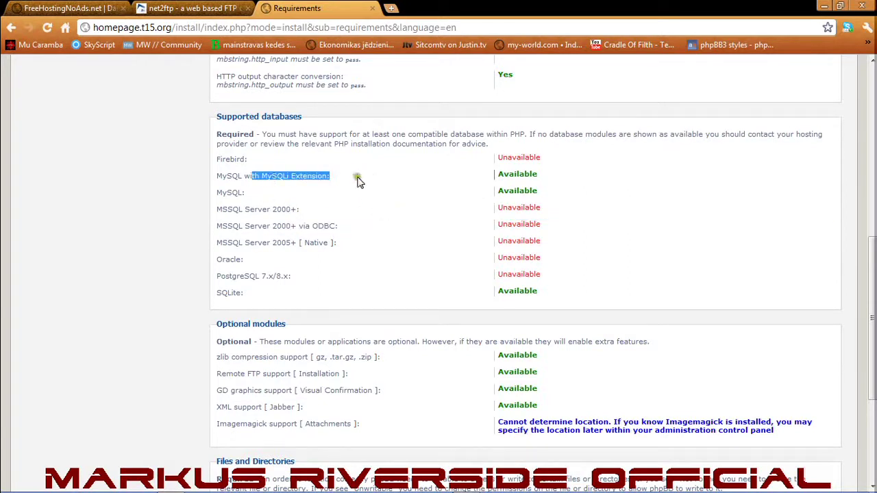
pyautogui.scroll(-3, 350, 207)
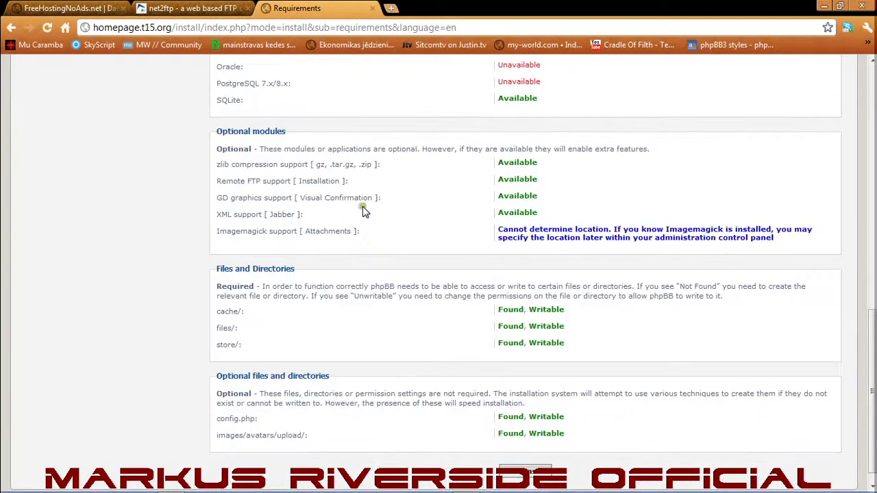
# - Start the install and set the database server hostname to mysql.freehostingnoads.net, leaving the server port blank
pyautogui.click(510, 452)
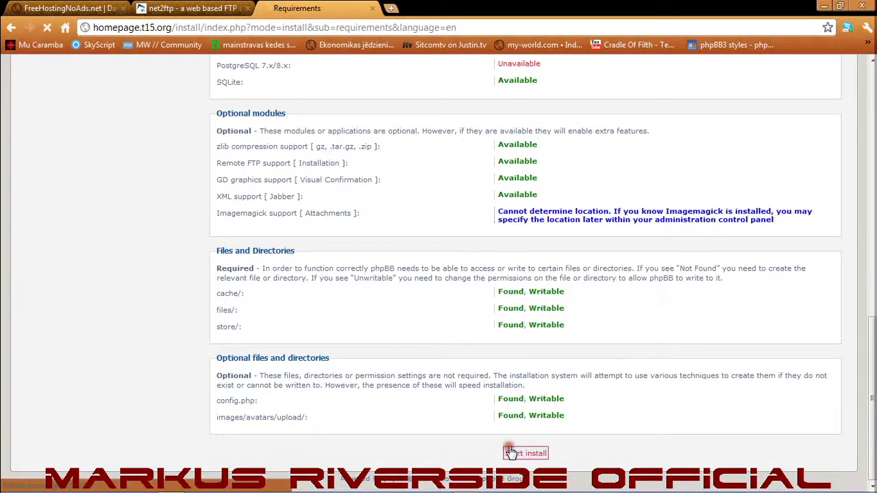
pyautogui.click(510, 186)
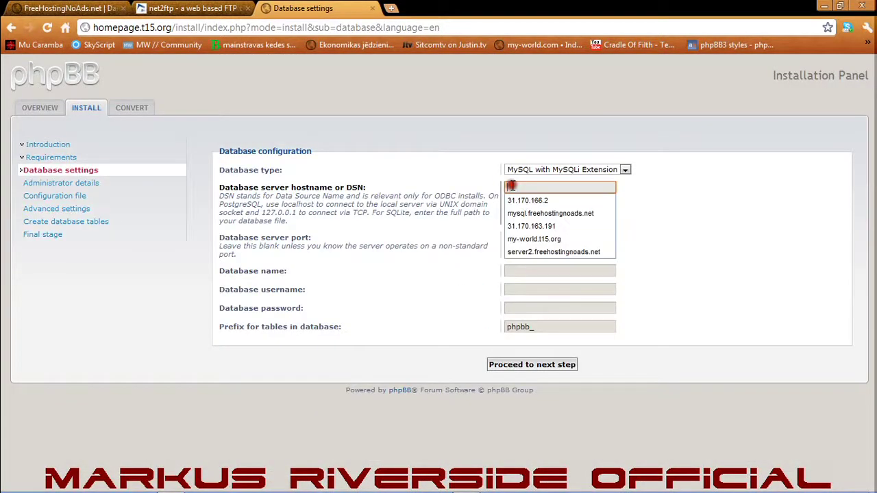
pyautogui.click(598, 219)
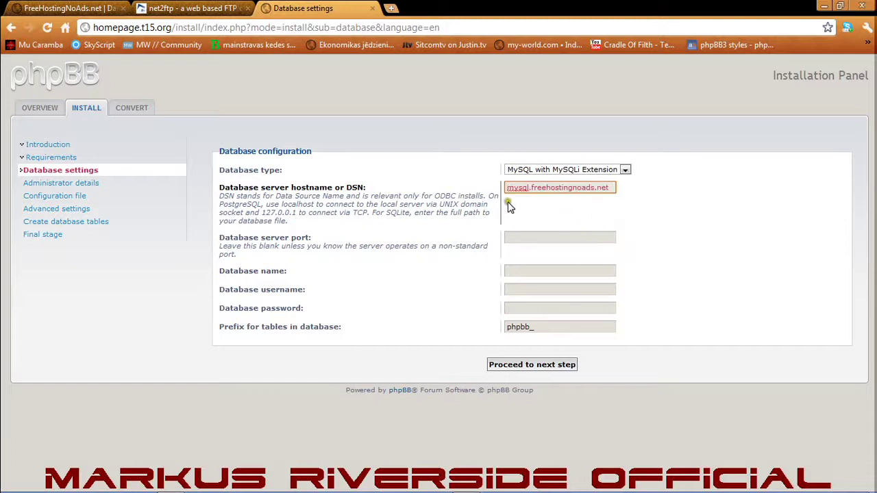
pyautogui.moveTo(530, 188); pyautogui.dragTo(596, 189)
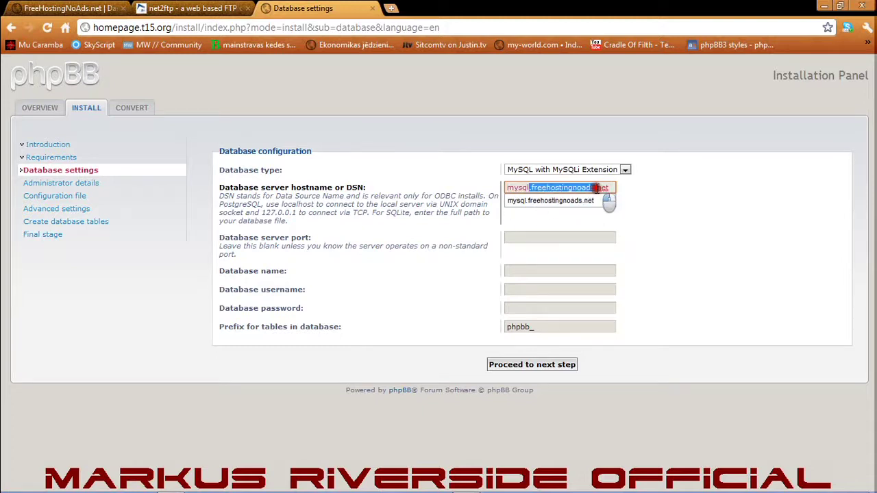
pyautogui.click(527, 237)
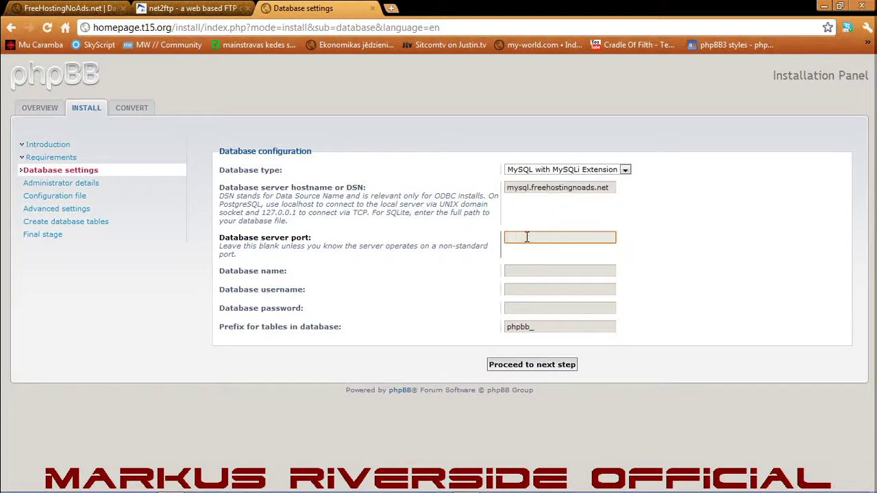
# - Fill in the database name with the saved entry ending in _tutu, then a saved database username and the database password
pyautogui.click(516, 271)
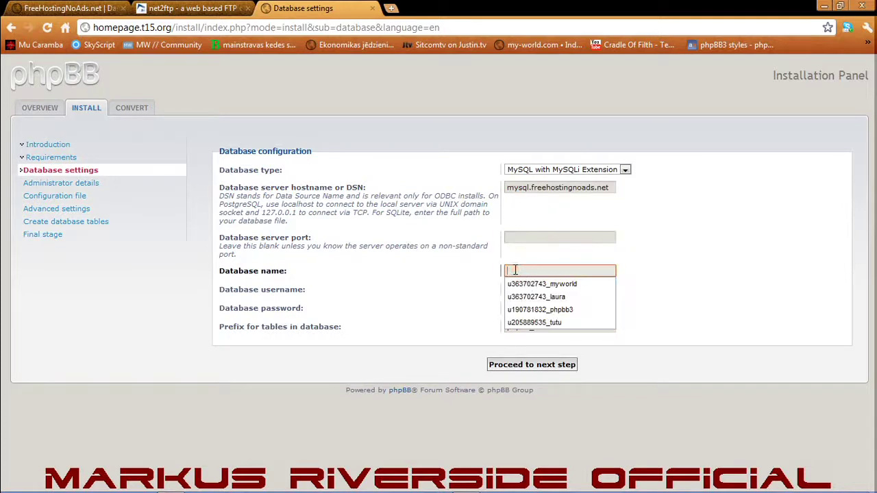
pyautogui.click(524, 323)
pyautogui.click(507, 288)
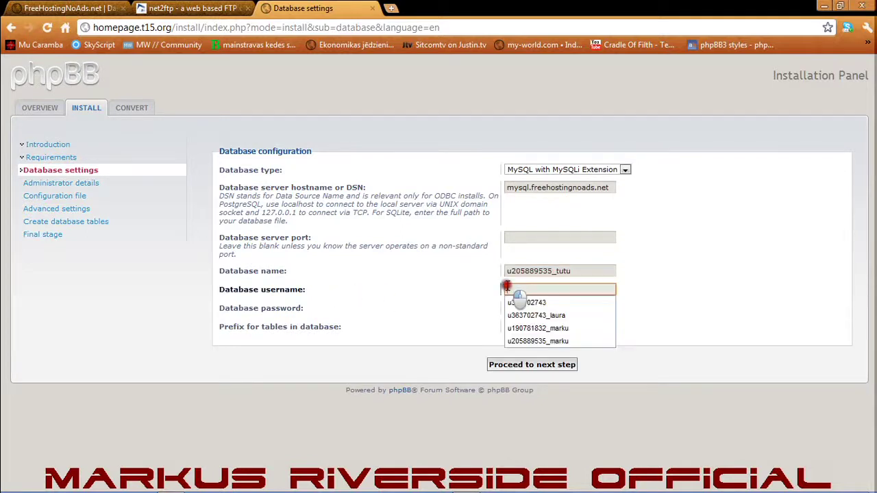
pyautogui.click(574, 328)
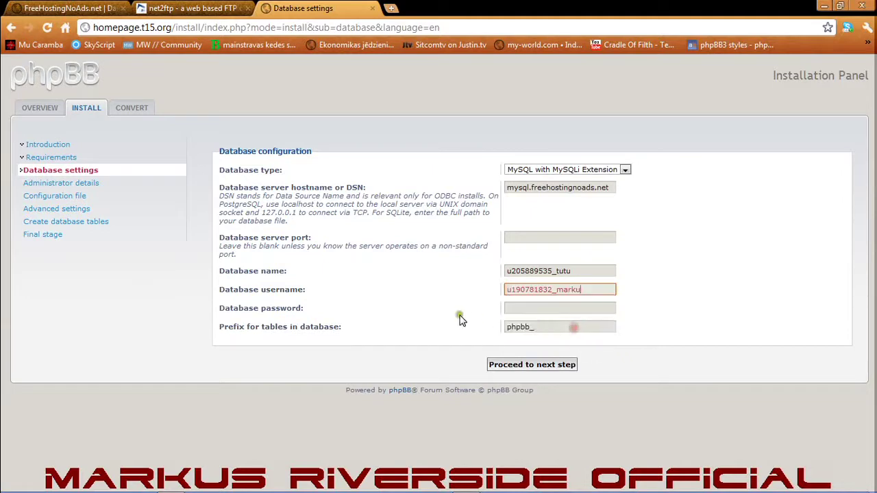
pyautogui.click(512, 308)
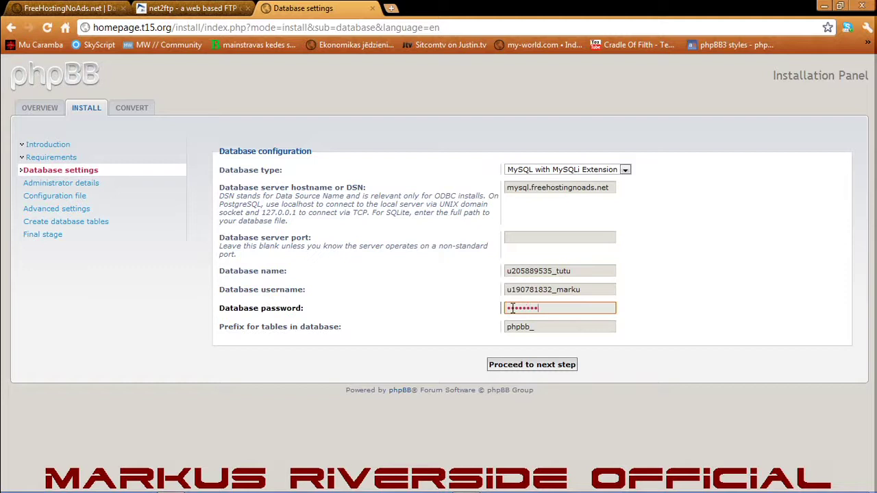
# - Set the prefix for the database tables to phpbb_phpbb3 and submit the database configuration
pyautogui.click(561, 327)
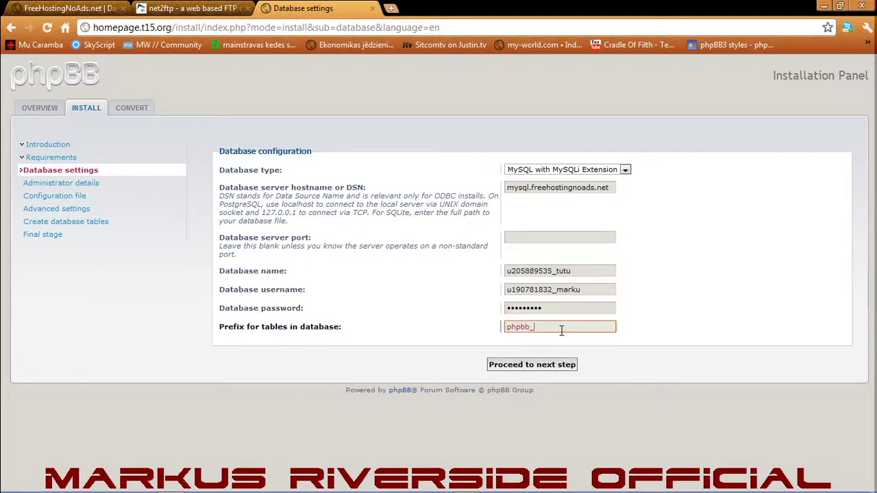
pyautogui.write('p')
pyautogui.press('Down')
pyautogui.press('Return')
pyautogui.click(540, 367)
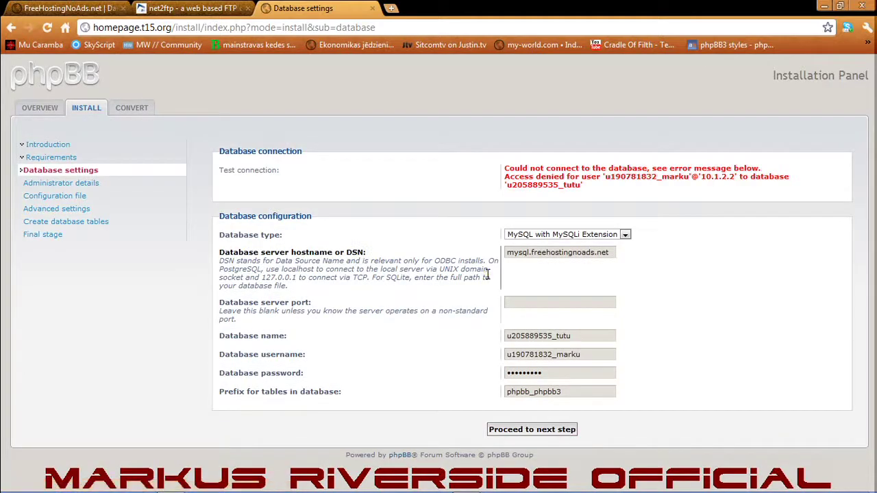
# - Open the MySQL databases page in the hosting control panel and copy the name of the existing database
pyautogui.click(65, 8)
pyautogui.scroll(-1, 167, 195)
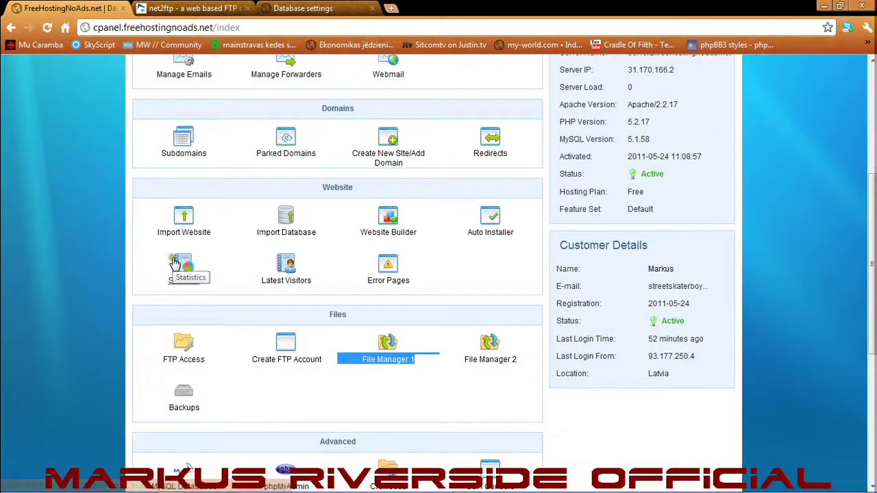
pyautogui.scroll(-2, 184, 231)
pyautogui.click(185, 344)
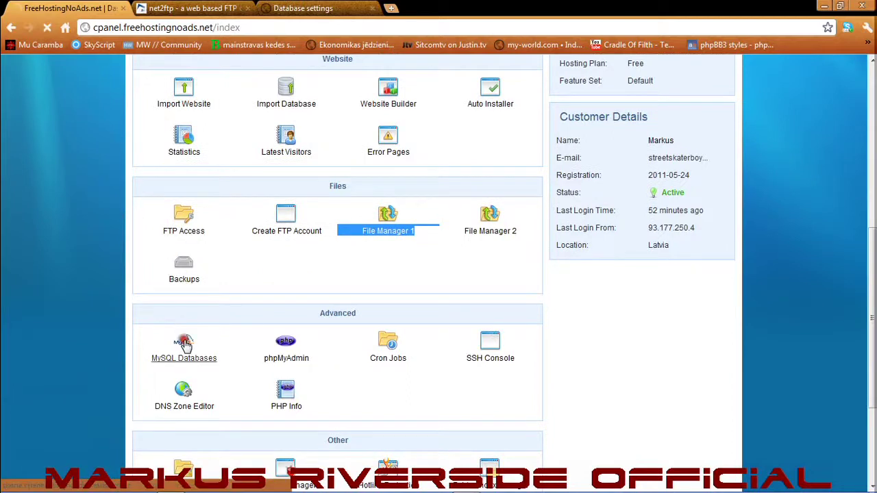
pyautogui.scroll(-2, 290, 318)
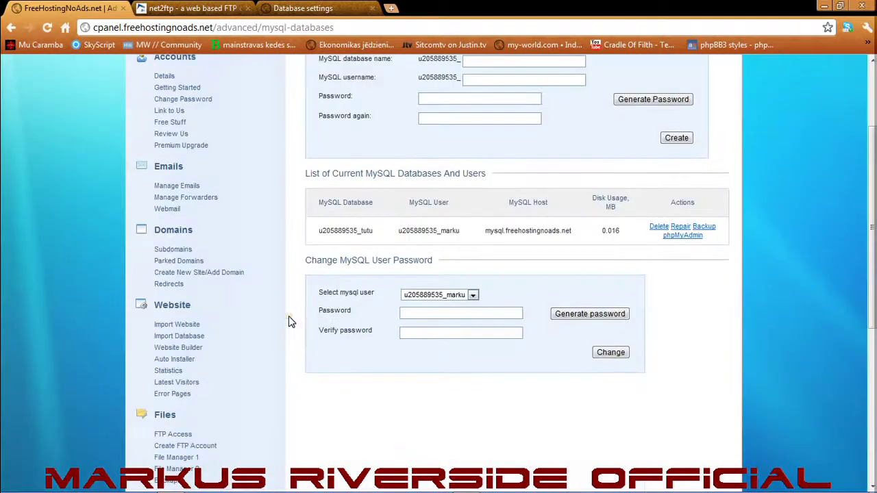
pyautogui.moveTo(373, 231); pyautogui.dragTo(319, 230)
pyautogui.hotkey('ctrl', 'c')
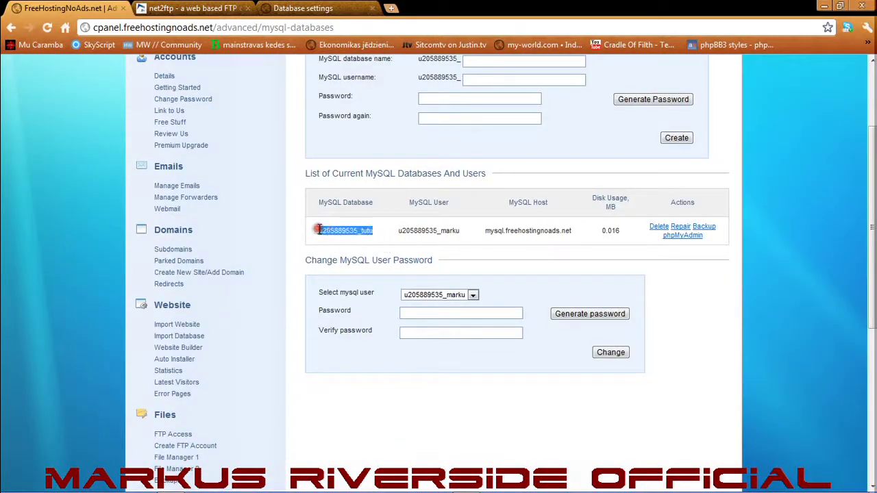
# - Replace the database name in the phpBB installer with the copied name of the existing database ending in _tutu
pyautogui.click(291, 9)
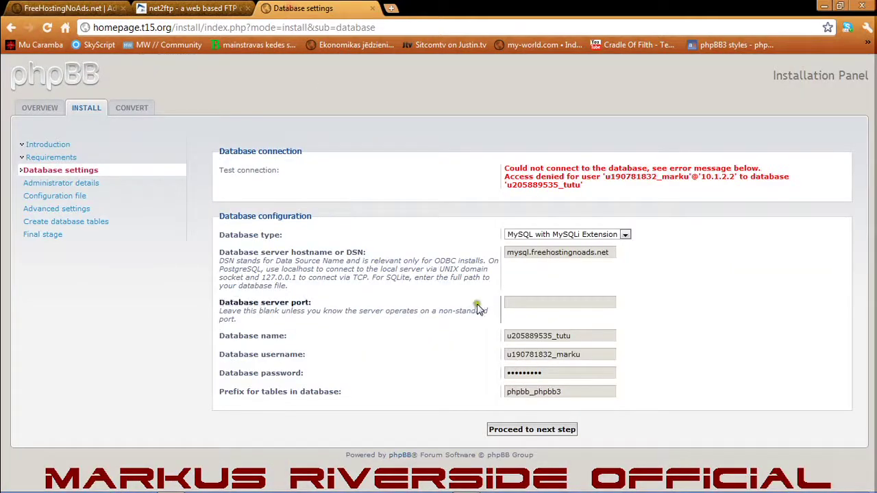
pyautogui.click(576, 336)
pyautogui.moveTo(576, 336); pyautogui.dragTo(454, 336)
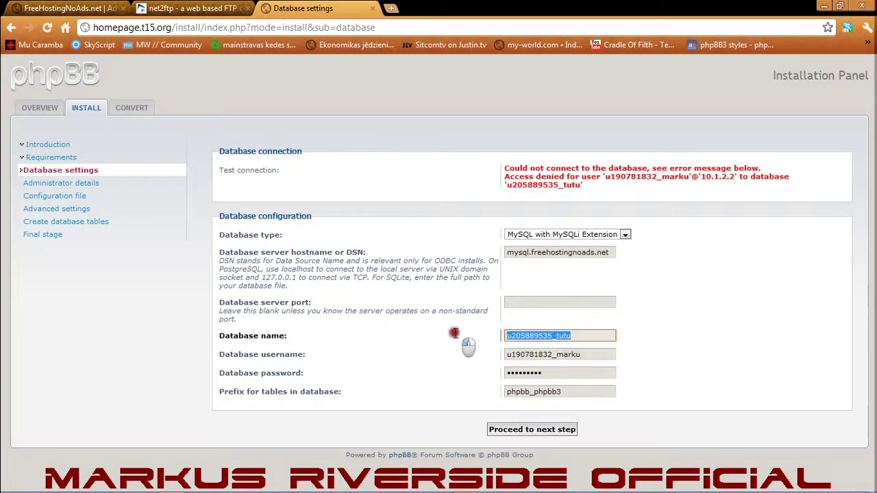
pyautogui.hotkey('ctrl', 'v')
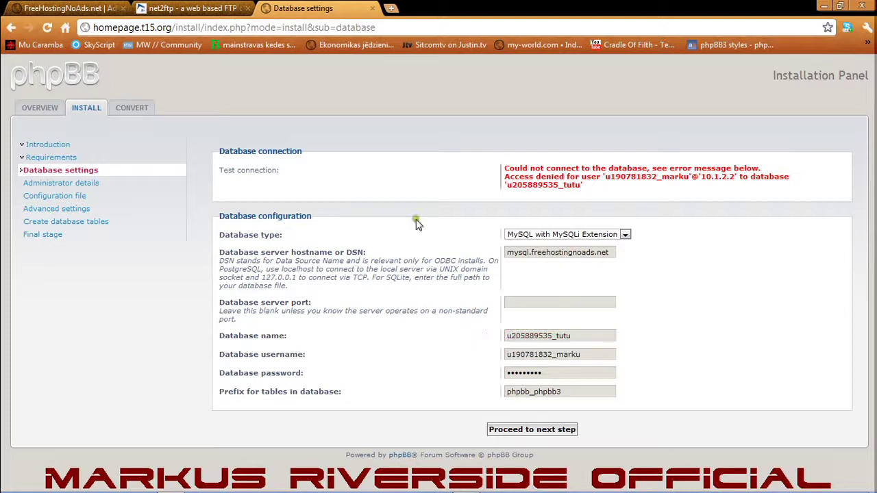
# - Copy the existing database's MySQL user from the hosting panel into the installer's database username and submit the database configuration
pyautogui.click(68, 8)
pyautogui.moveTo(460, 231); pyautogui.dragTo(396, 230)
pyautogui.hotkey('ctrl', 'c')
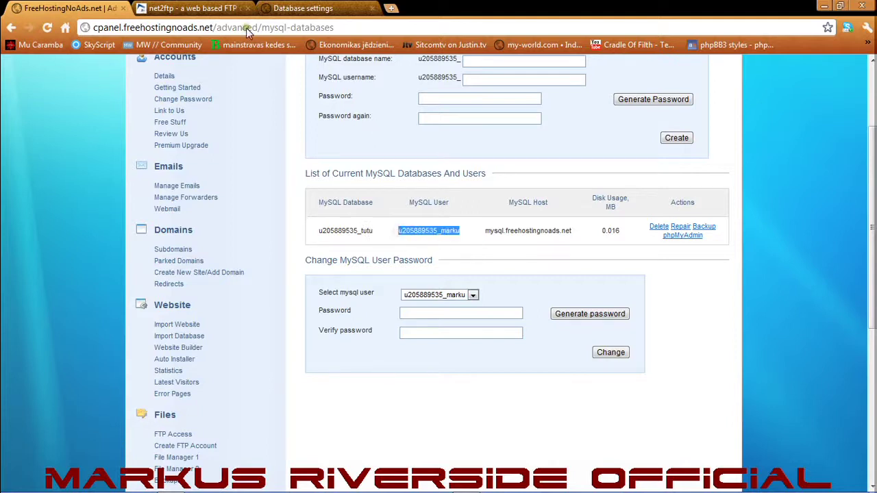
pyautogui.click(305, 8)
pyautogui.click(541, 355)
pyautogui.moveTo(578, 356); pyautogui.dragTo(448, 347)
pyautogui.hotkey('ctrl', 'v')
pyautogui.click(451, 340)
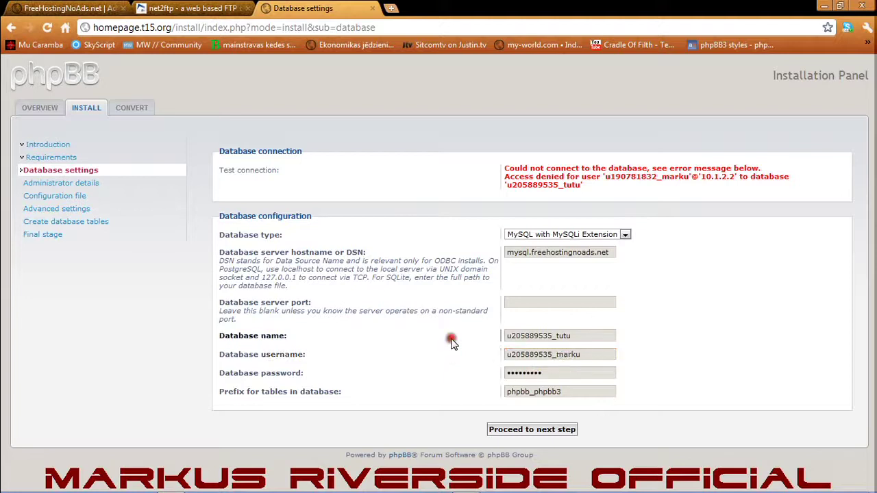
pyautogui.click(521, 431)
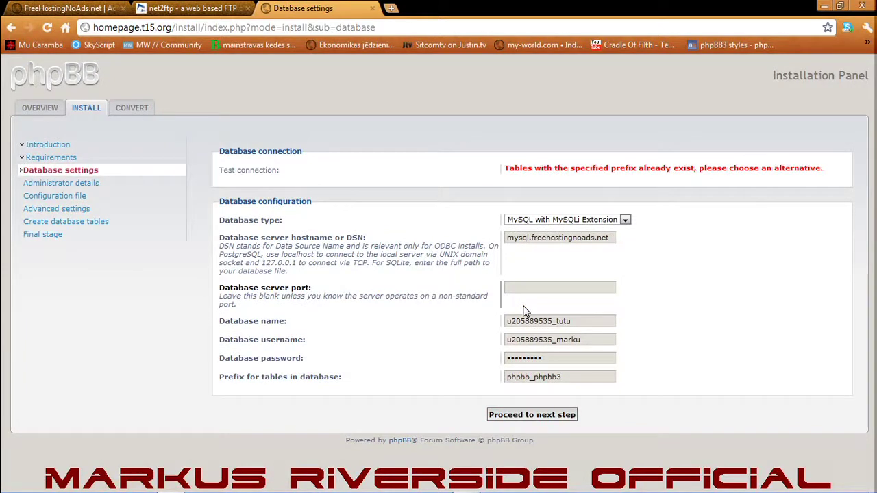
# - Create a new MySQL database named test1 in the hosting panel, filling in the MySQL username and the password with its confirmation
pyautogui.click(65, 9)
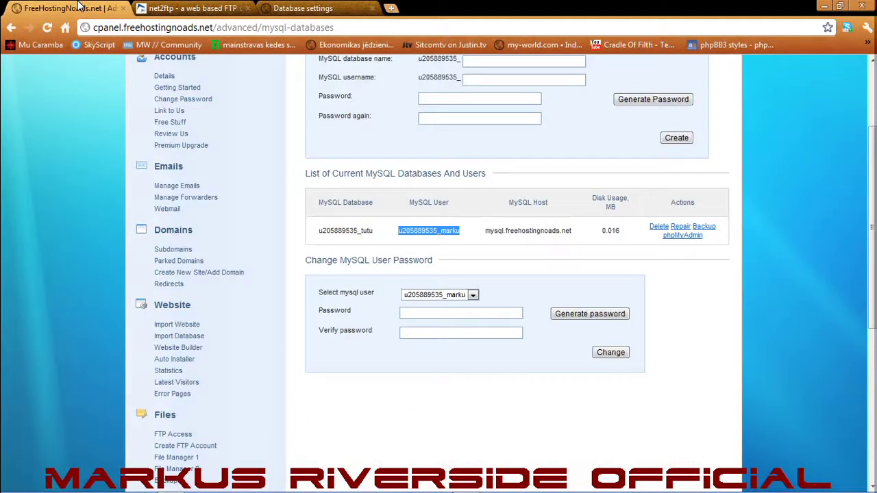
pyautogui.scroll(3, 437, 268)
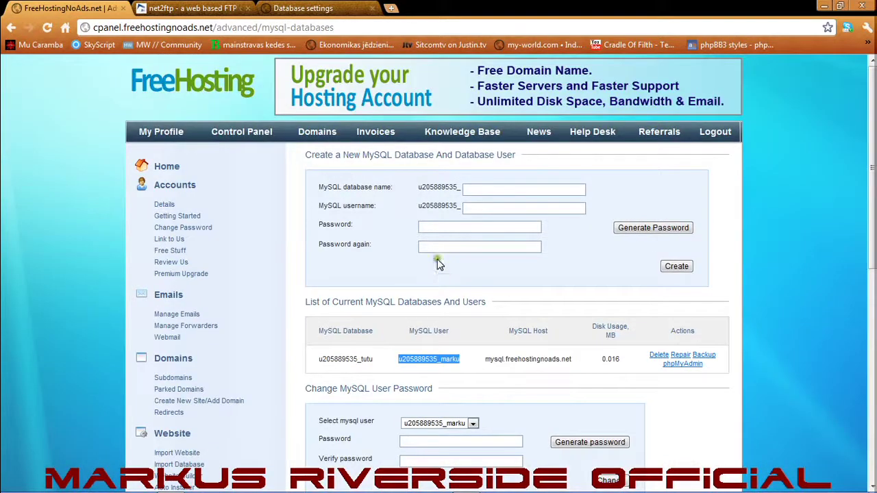
pyautogui.click(479, 193)
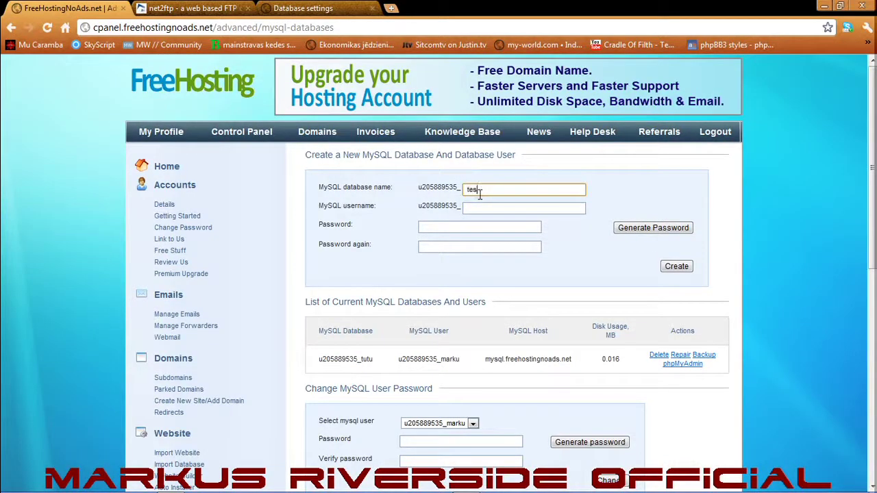
pyautogui.write('test1')
pyautogui.click(480, 206)
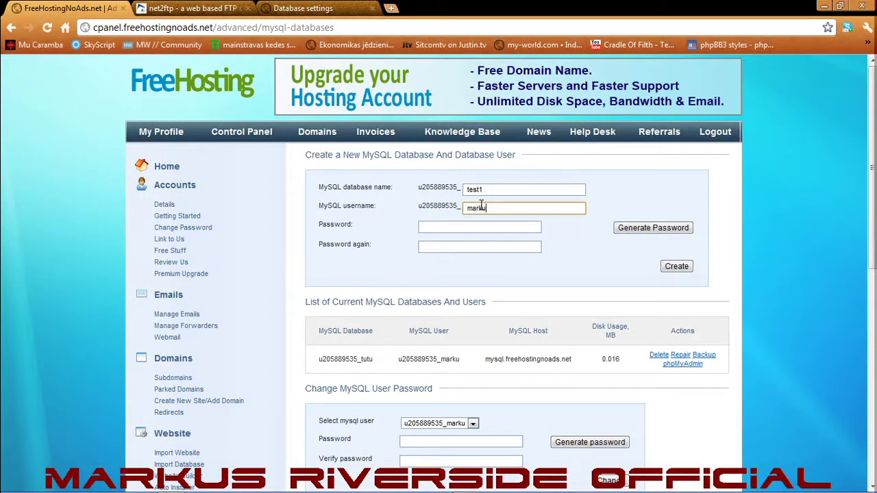
pyautogui.click(476, 226)
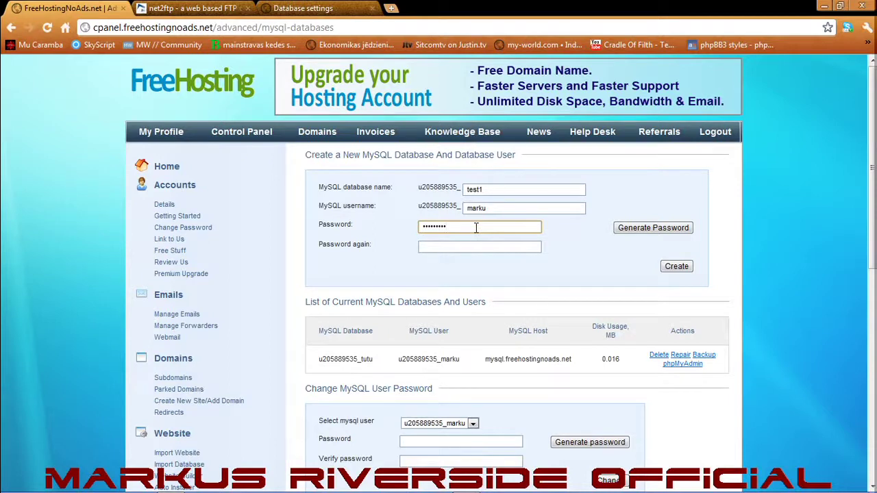
pyautogui.click(484, 250)
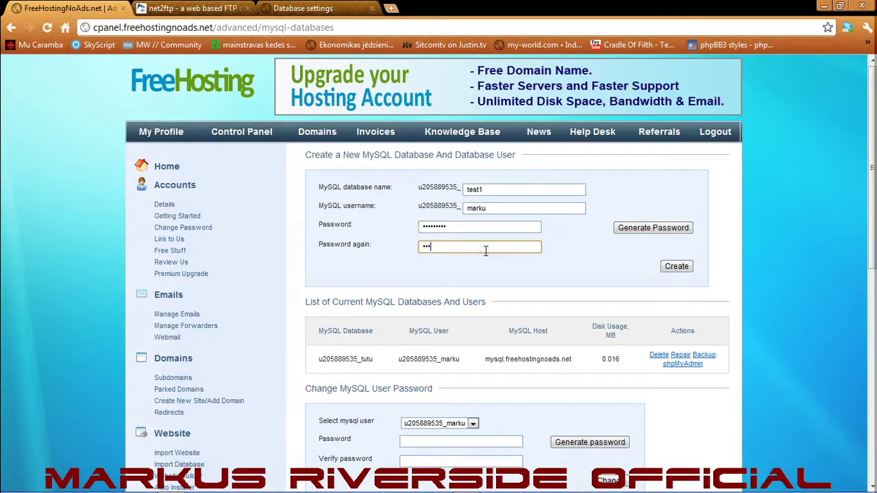
pyautogui.click(679, 266)
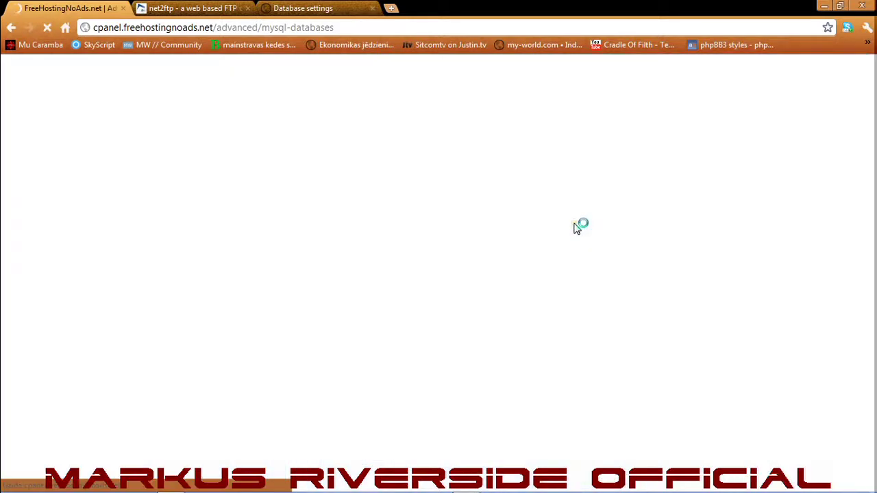
# - Copy the full name of the test1 database from the hosting panel into the installer's database name
pyautogui.scroll(-2, 578, 227)
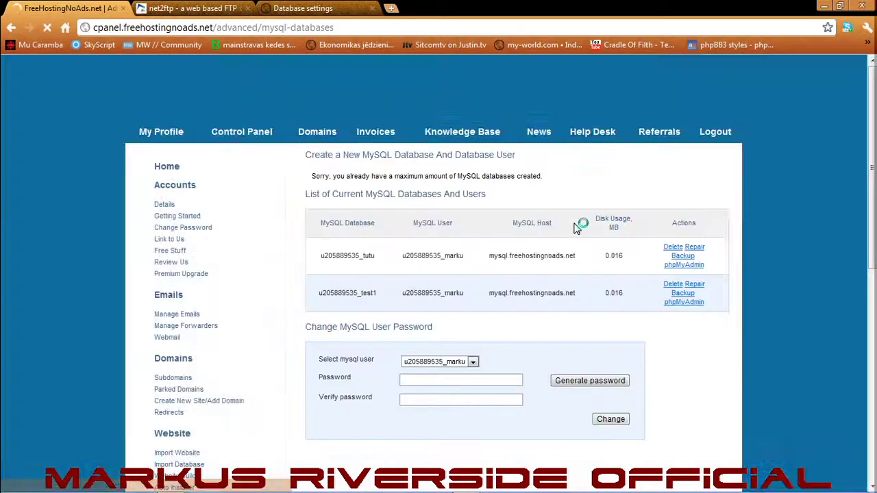
pyautogui.scroll(-3, 577, 227)
pyautogui.scroll(2, 577, 228)
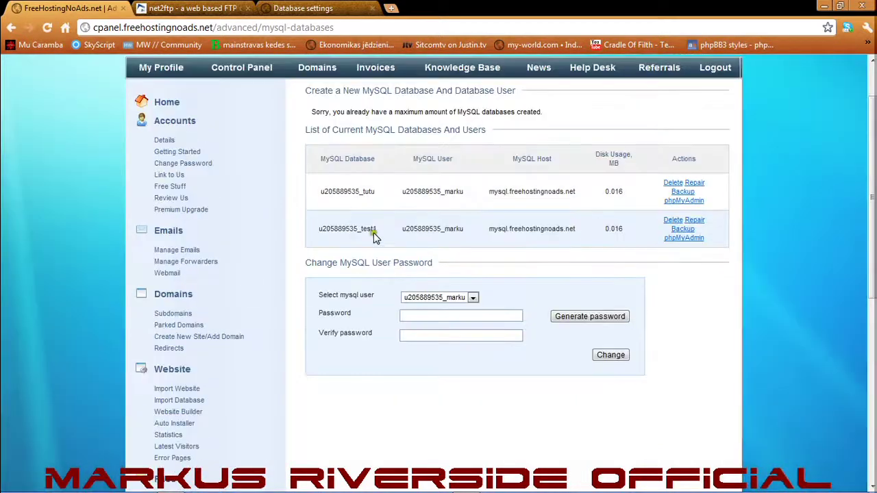
pyautogui.moveTo(381, 235); pyautogui.dragTo(316, 230)
pyautogui.hotkey('ctrl', 'c')
pyautogui.click(294, 8)
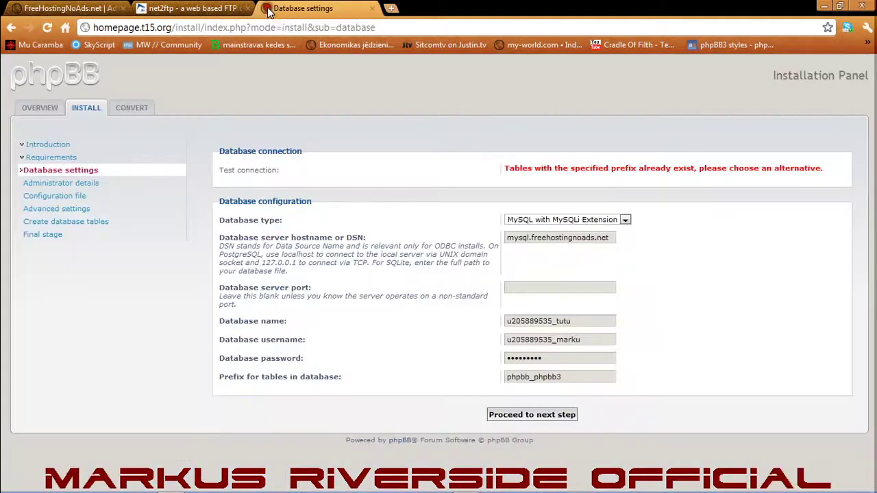
pyautogui.doubleClick(578, 320)
pyautogui.hotkey('ctrl', 'v')
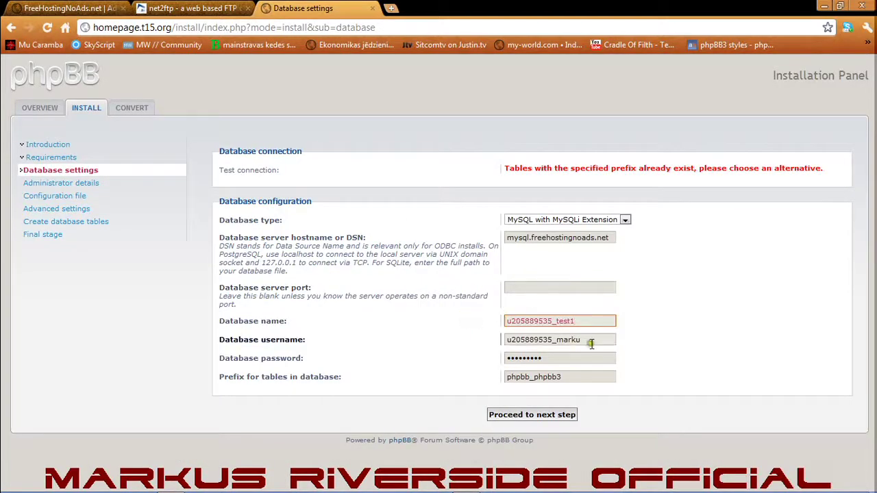
# - Copy the test1 database's MySQL user into the installer's database username, submit the database configuration and continue to the administrator details
pyautogui.click(69, 9)
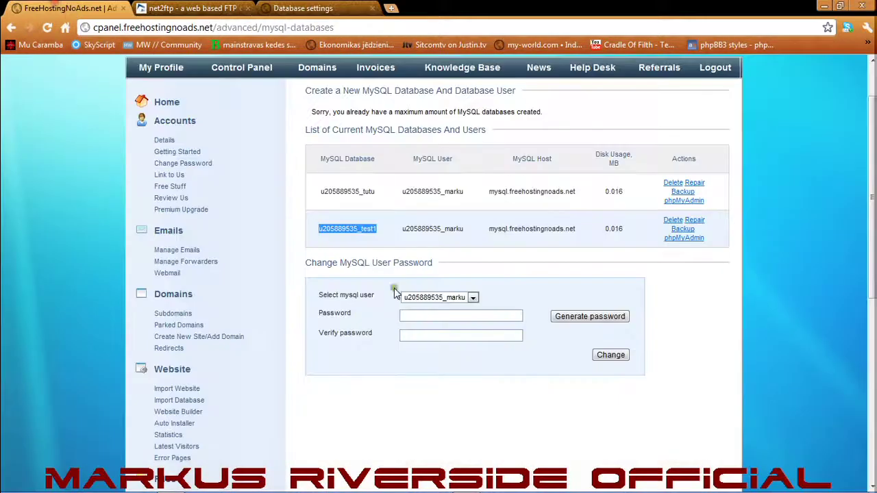
pyautogui.click(466, 232)
pyautogui.moveTo(465, 231); pyautogui.dragTo(402, 229)
pyautogui.hotkey('ctrl', 'c')
pyautogui.click(322, 10)
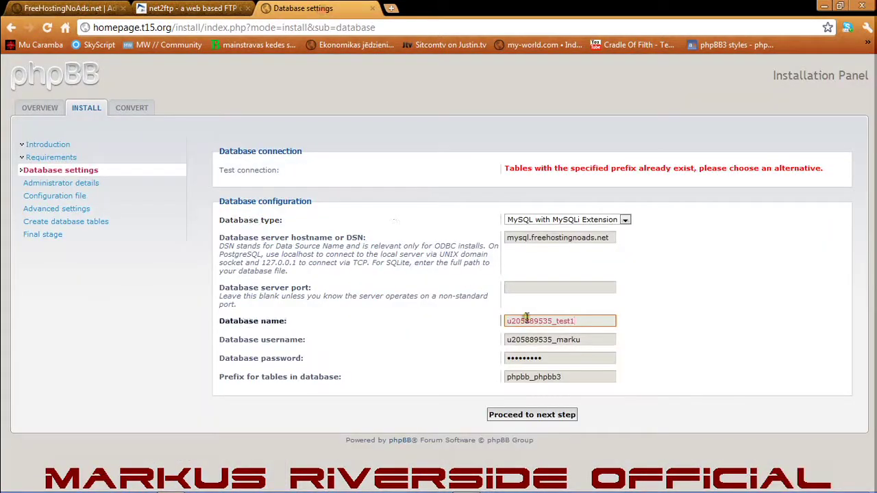
pyautogui.moveTo(590, 342); pyautogui.dragTo(446, 353)
pyautogui.hotkey('ctrl', 'v')
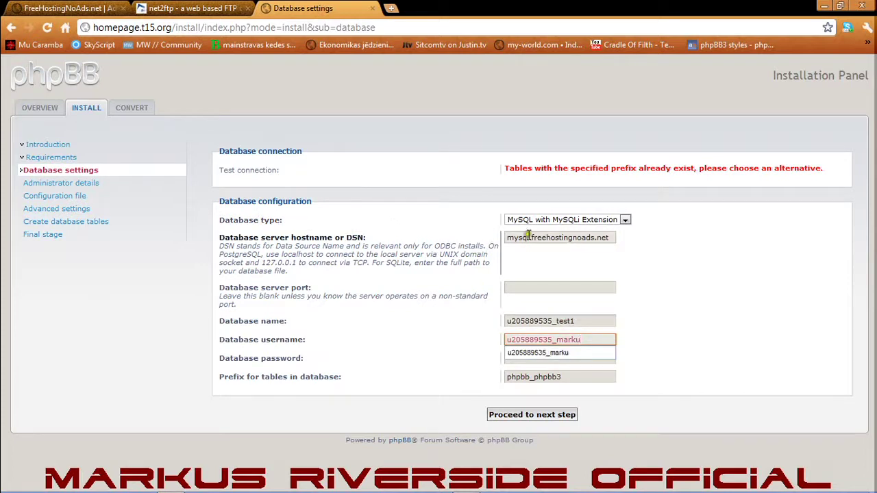
pyautogui.press('Tab')
pyautogui.hotkey('ctrl', 'v')
pyautogui.click(556, 420)
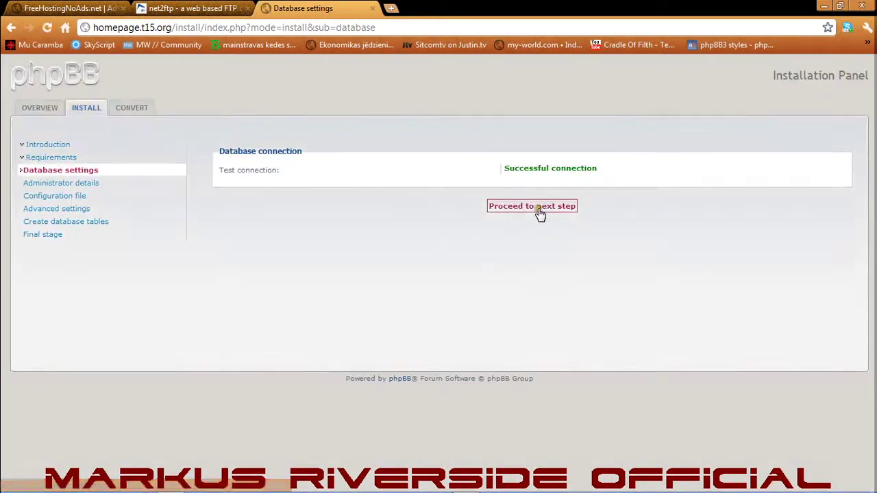
pyautogui.click(538, 213)
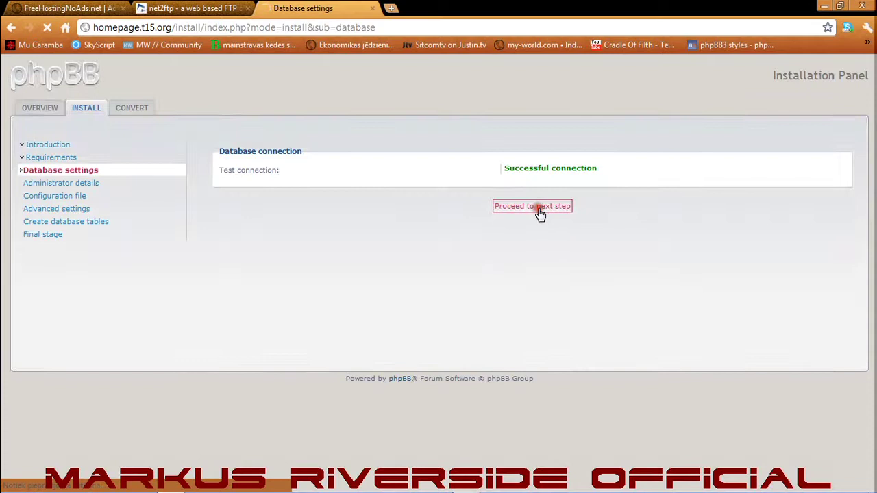
# - Fill in the administrator username, the administrator password and its confirmation
pyautogui.click(525, 189)
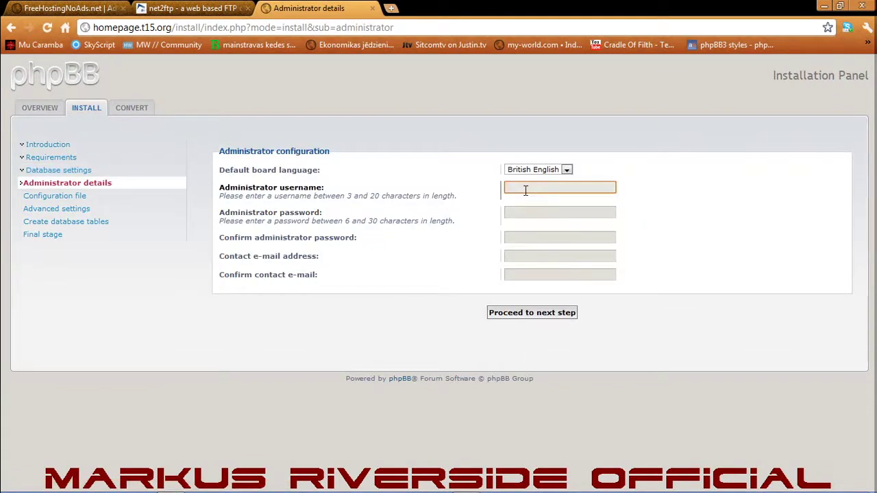
pyautogui.write('Markus')
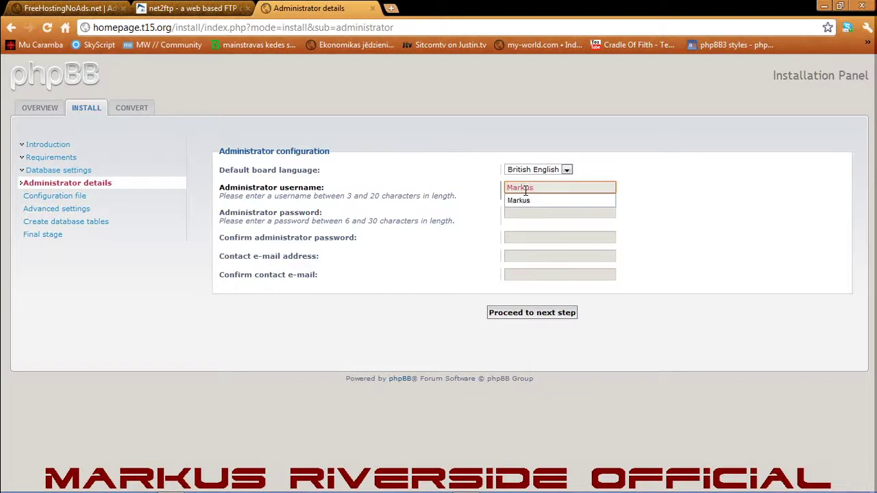
pyautogui.click(454, 186)
pyautogui.click(529, 212)
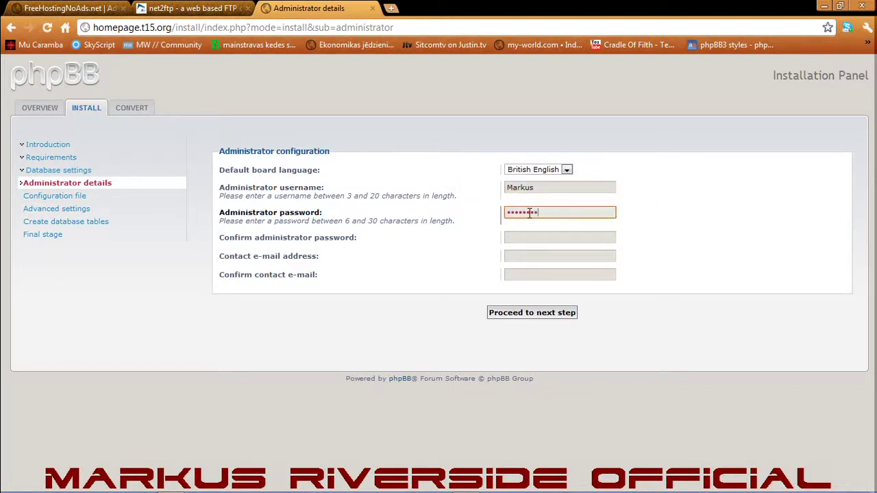
pyautogui.click(525, 239)
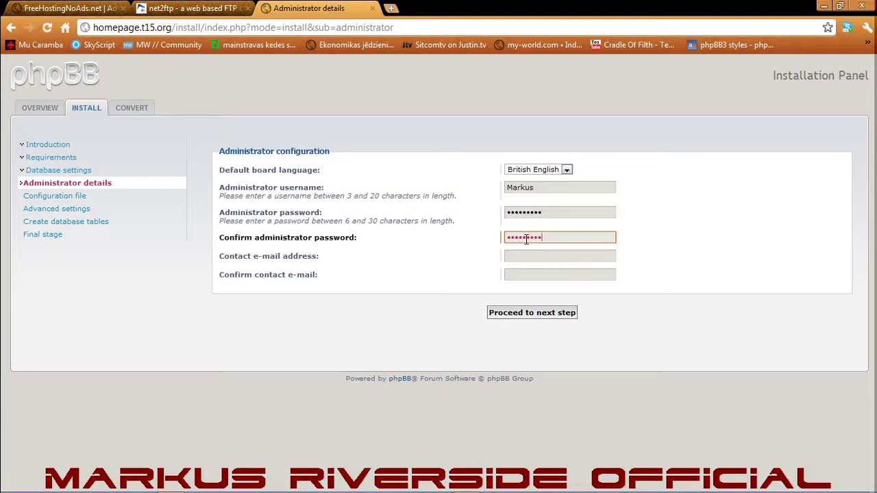
# - Fill both contact e-mail fields with the saved webmaster-forum address and submit the administrator details
pyautogui.click(524, 256)
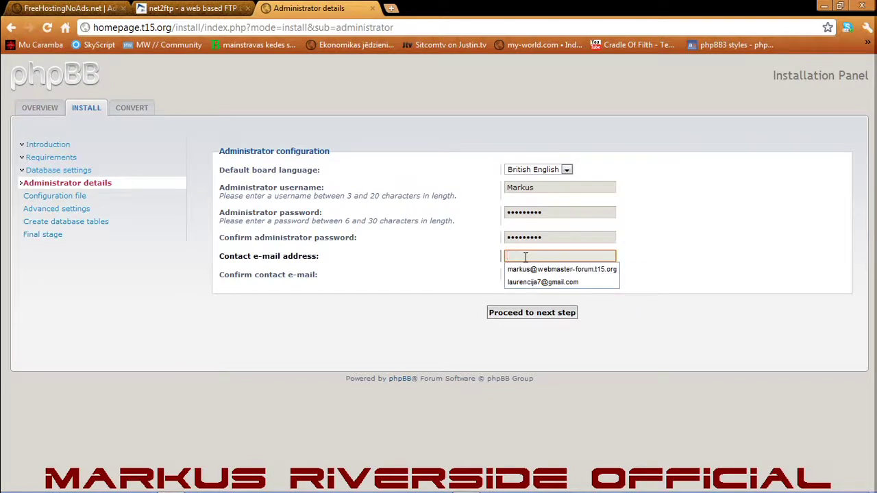
pyautogui.click(525, 269)
pyautogui.click(528, 275)
pyautogui.click(527, 286)
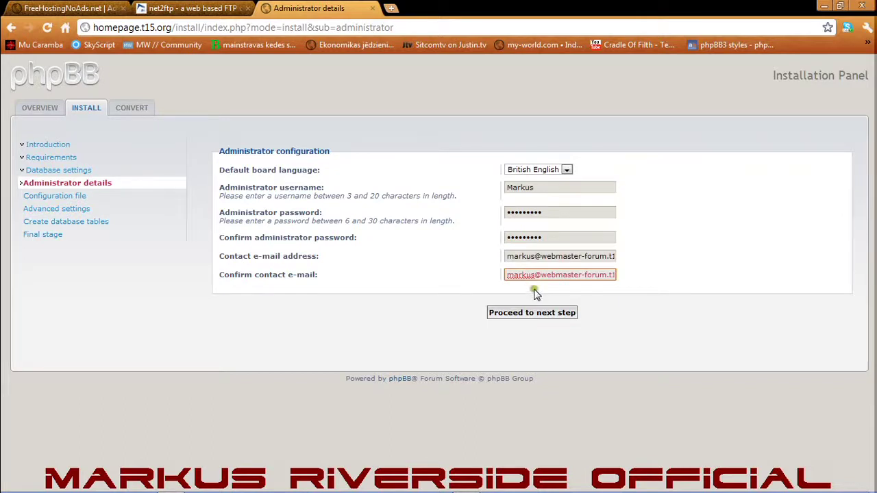
pyautogui.click(537, 311)
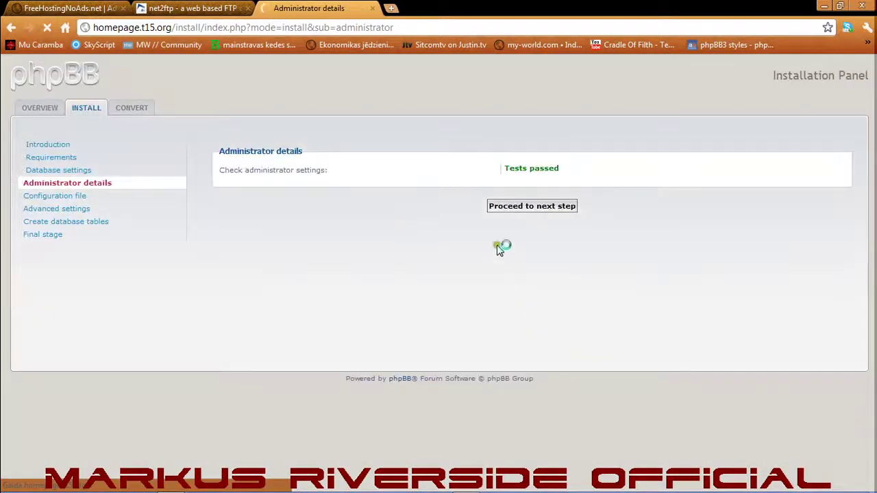
# - Continue past the configuration file stage and accept the default advanced settings to create the database tables
pyautogui.click(525, 207)
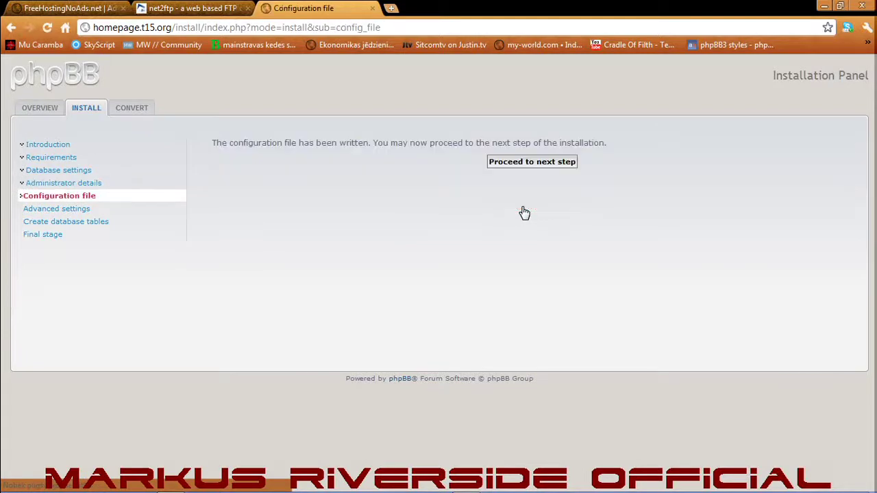
pyautogui.click(529, 162)
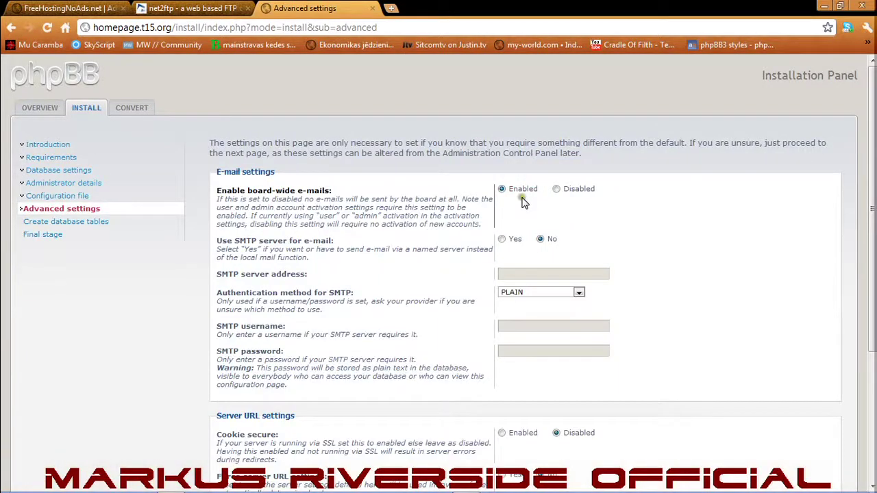
pyautogui.scroll(-1, 522, 201)
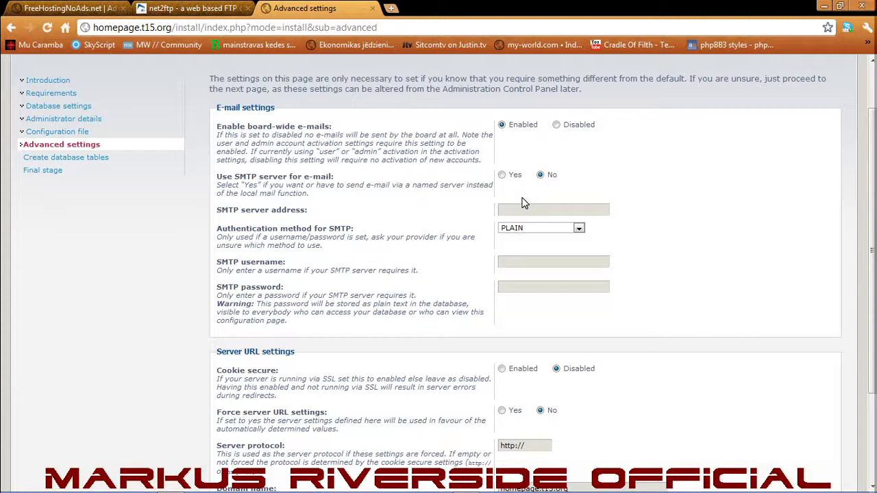
pyautogui.scroll(-2, 523, 201)
pyautogui.click(520, 455)
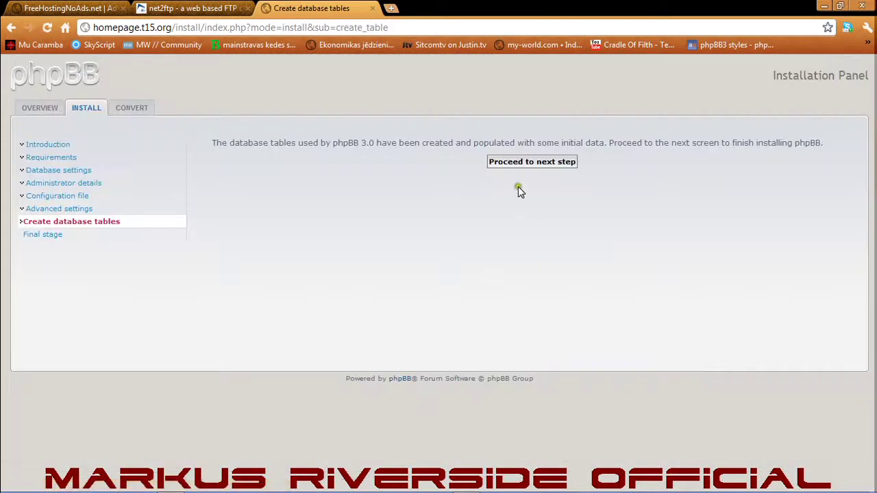
# - Finish the phpBB installation and log in to the Administration Control Panel
pyautogui.click(522, 165)
pyautogui.click(523, 170)
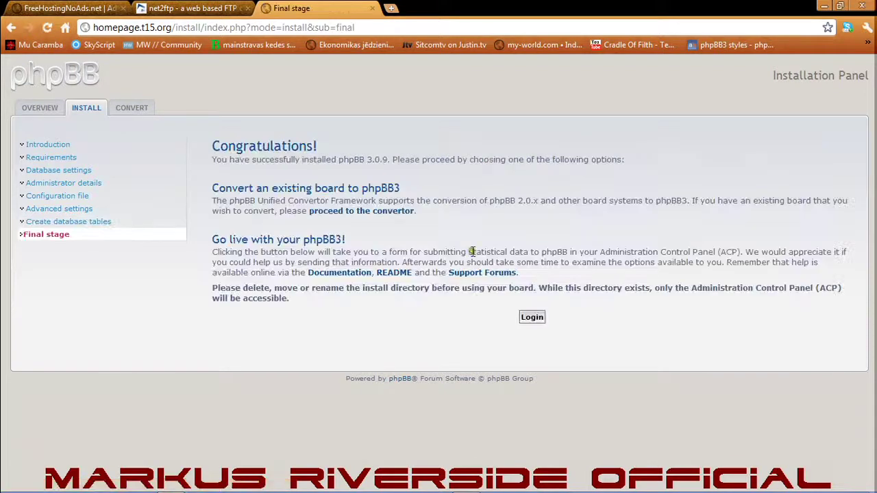
pyautogui.click(527, 324)
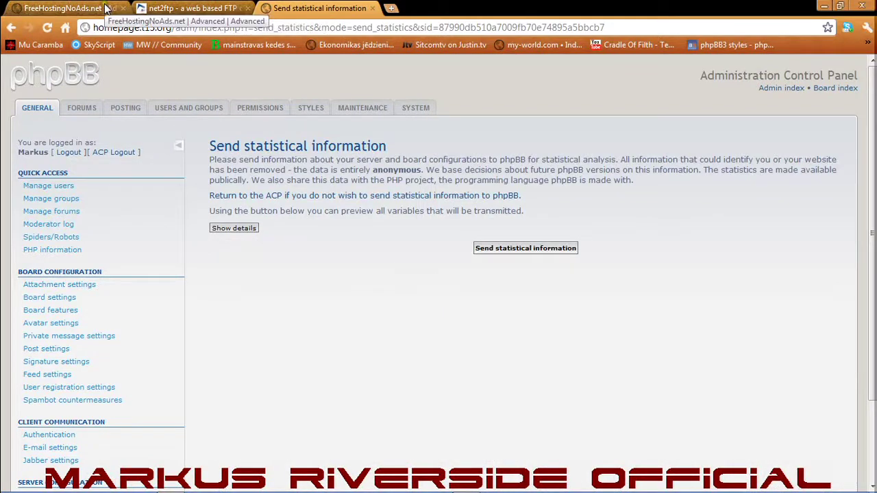
# - Open the homepage.t15.org site from the account information in the hosting control panel and read the notice on the forum page
pyautogui.click(69, 8)
pyautogui.click(274, 131)
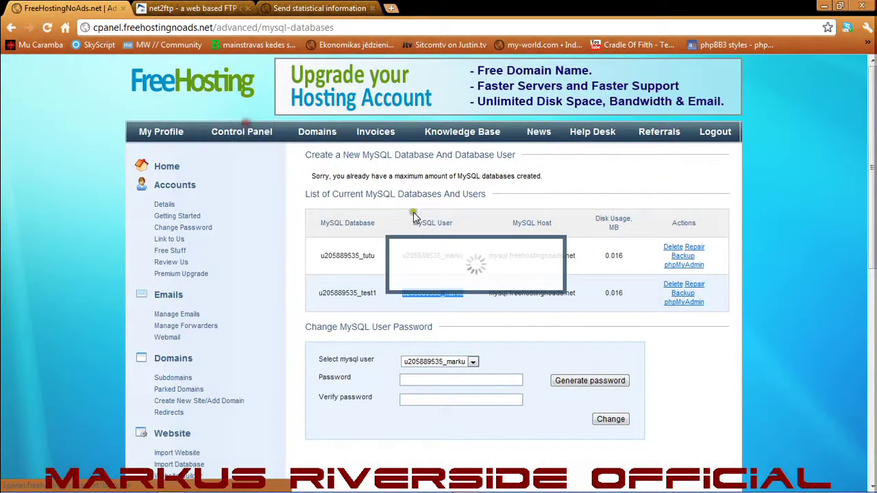
pyautogui.scroll(-2, 519, 270)
pyautogui.click(547, 458)
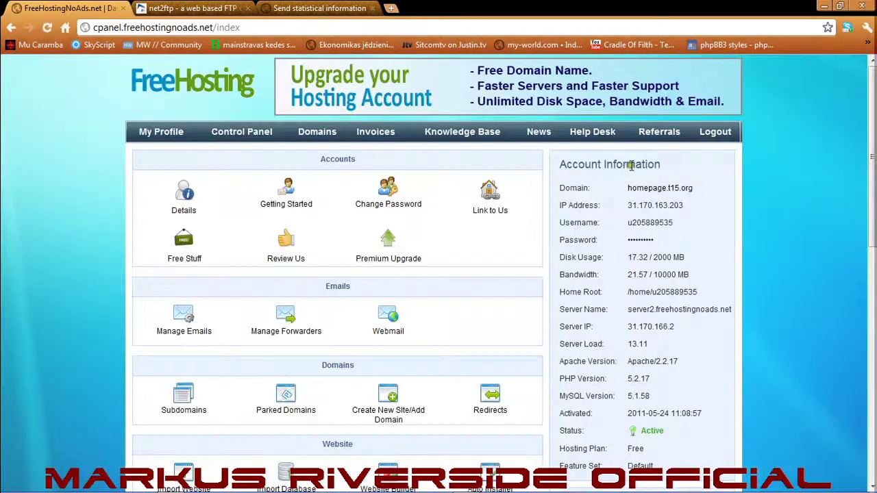
pyautogui.click(654, 188)
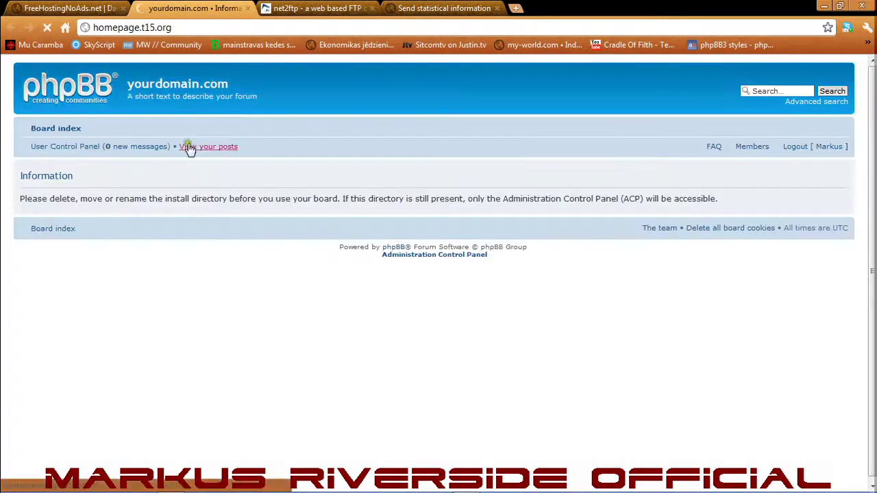
pyautogui.moveTo(21, 177); pyautogui.dragTo(94, 182)
pyautogui.click(83, 187)
pyautogui.moveTo(20, 199); pyautogui.dragTo(189, 198)
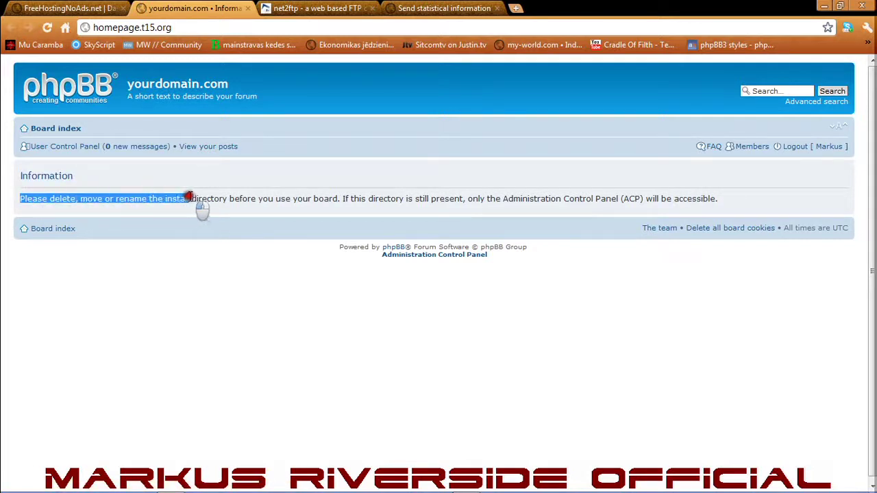
pyautogui.click(182, 198)
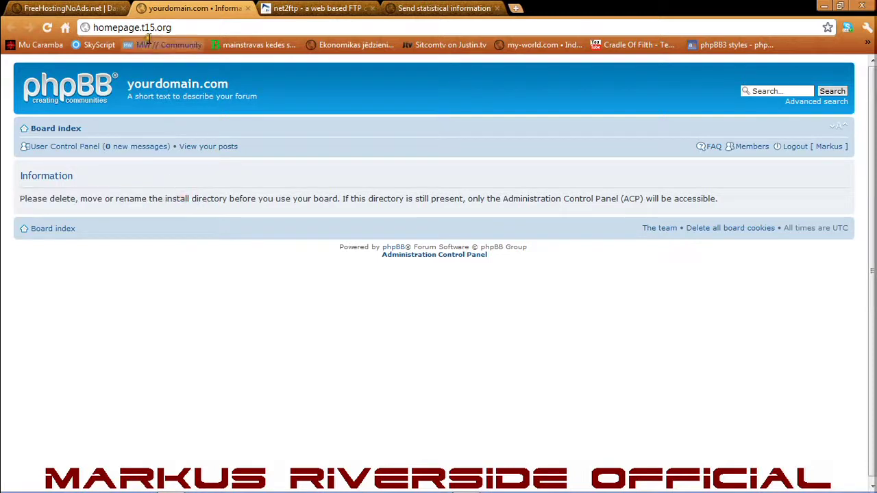
# - Delete the install directory from /public_html in the net2ftp file manager and go back to the directory listing
pyautogui.click(312, 8)
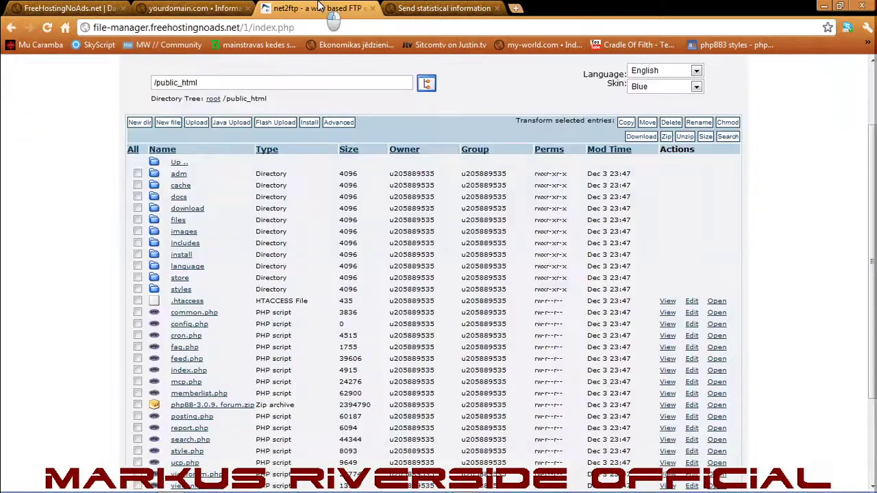
pyautogui.click(138, 254)
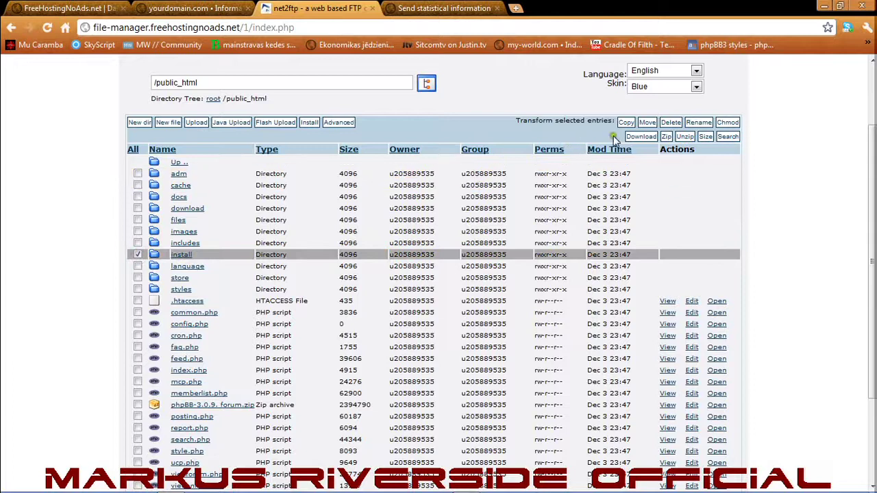
pyautogui.click(675, 123)
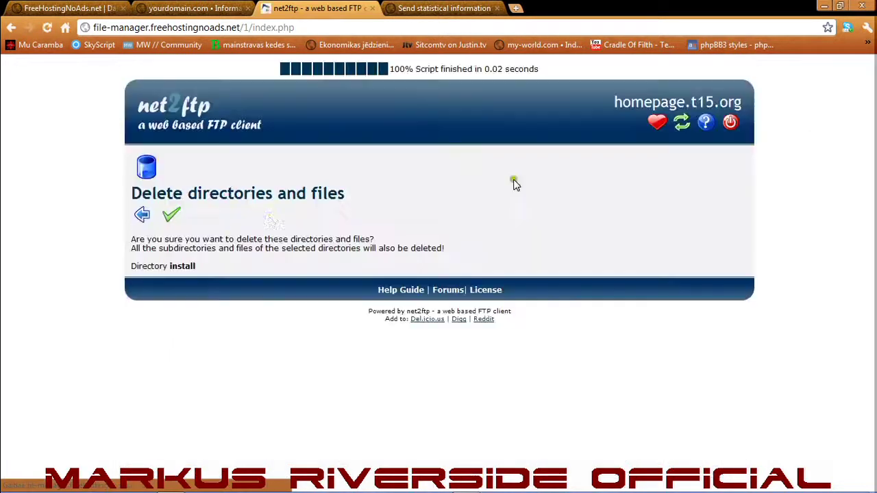
pyautogui.click(170, 215)
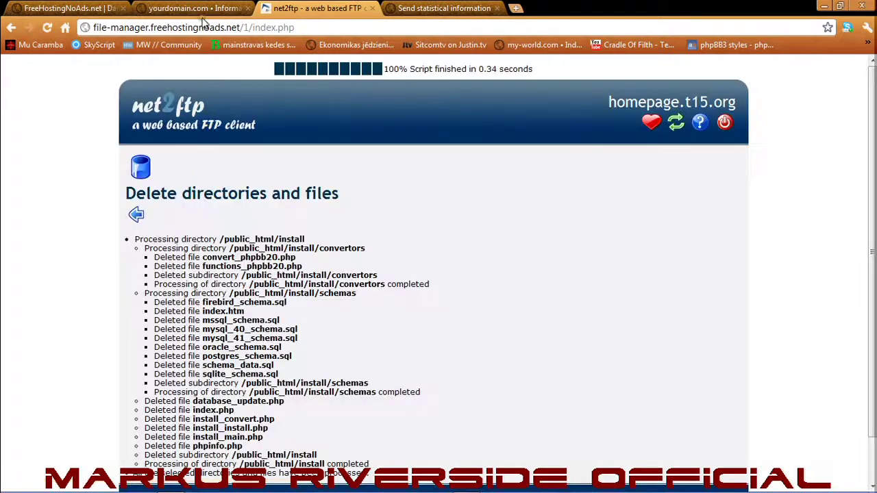
pyautogui.click(137, 215)
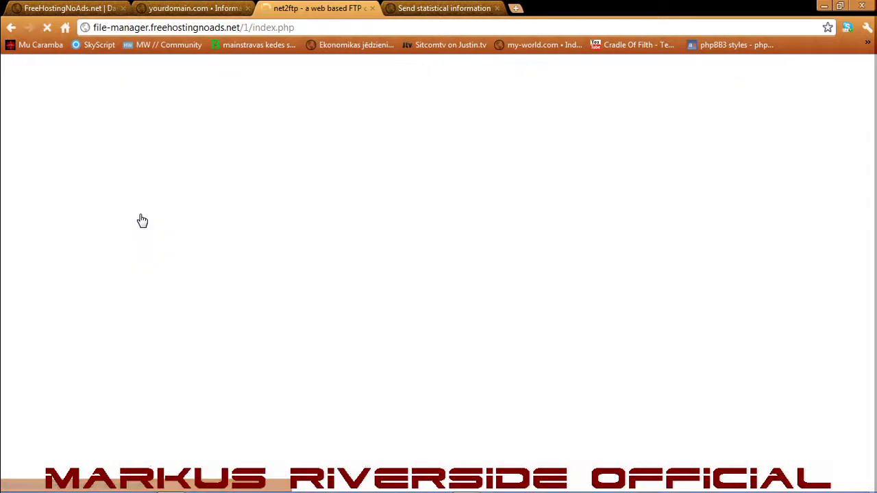
# - Return to the forum site, load its board index and look over the page
pyautogui.click(177, 9)
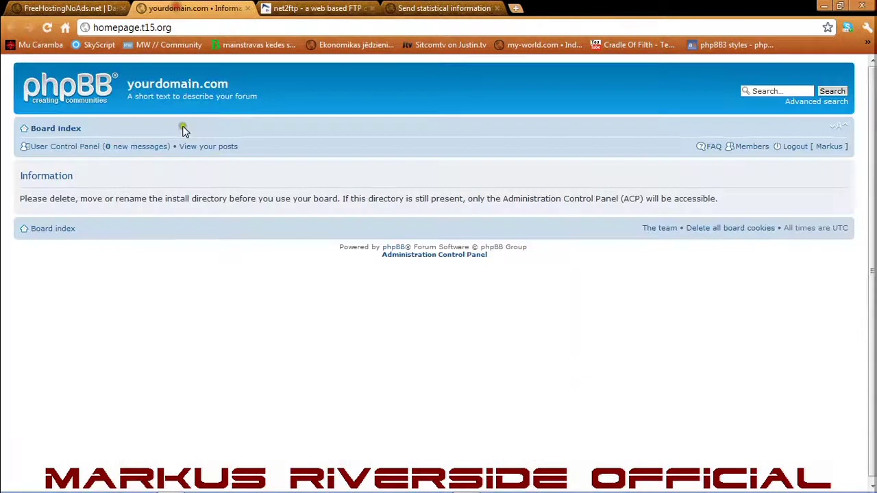
pyautogui.click(79, 101)
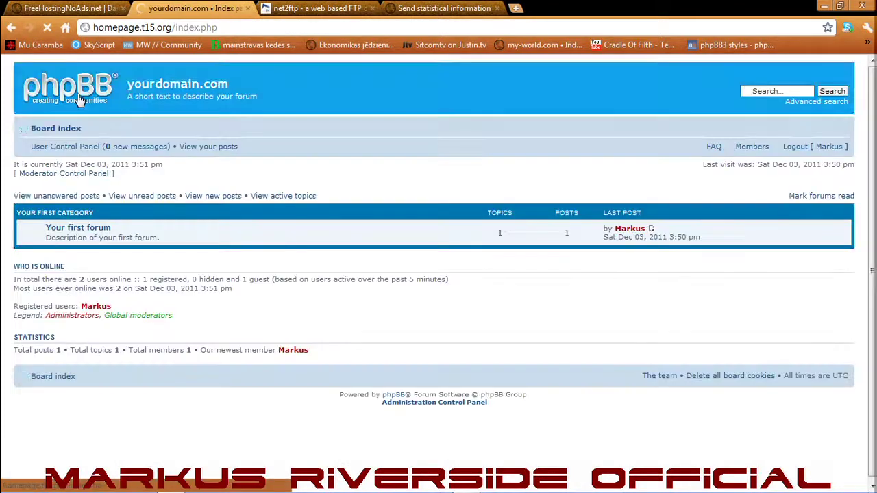
pyautogui.scroll(-1, 106, 197)
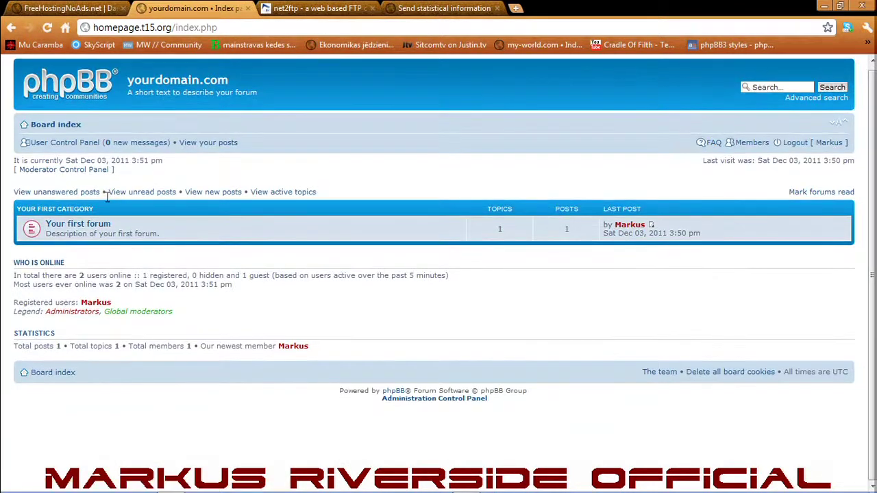